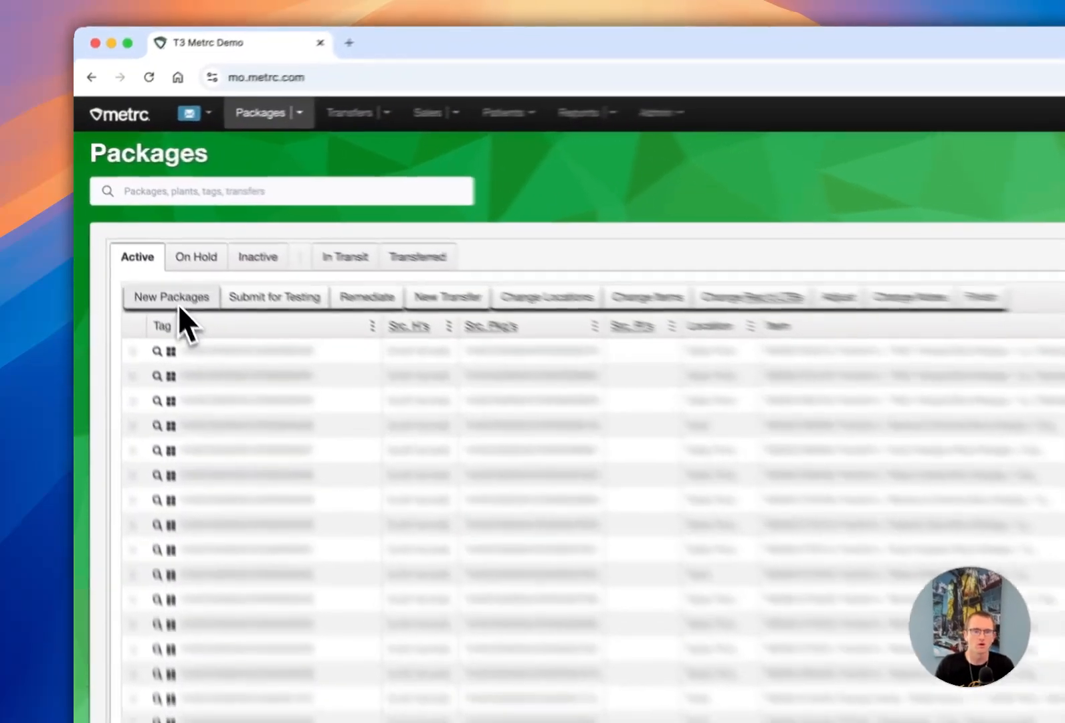
- Download the empty autofill template from the New Packages form and open new_packages_autofill_template.t3.csv
{"action": "left_click", "coordinate": [137, 237]}
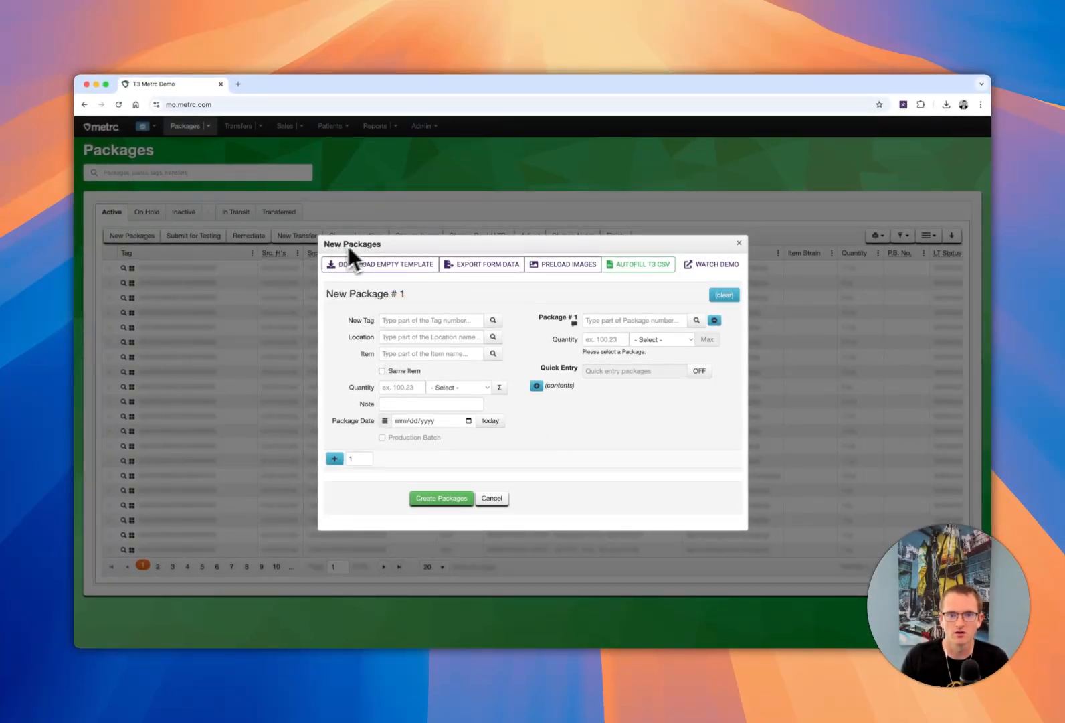
{"action": "left_click", "coordinate": [447, 404]}
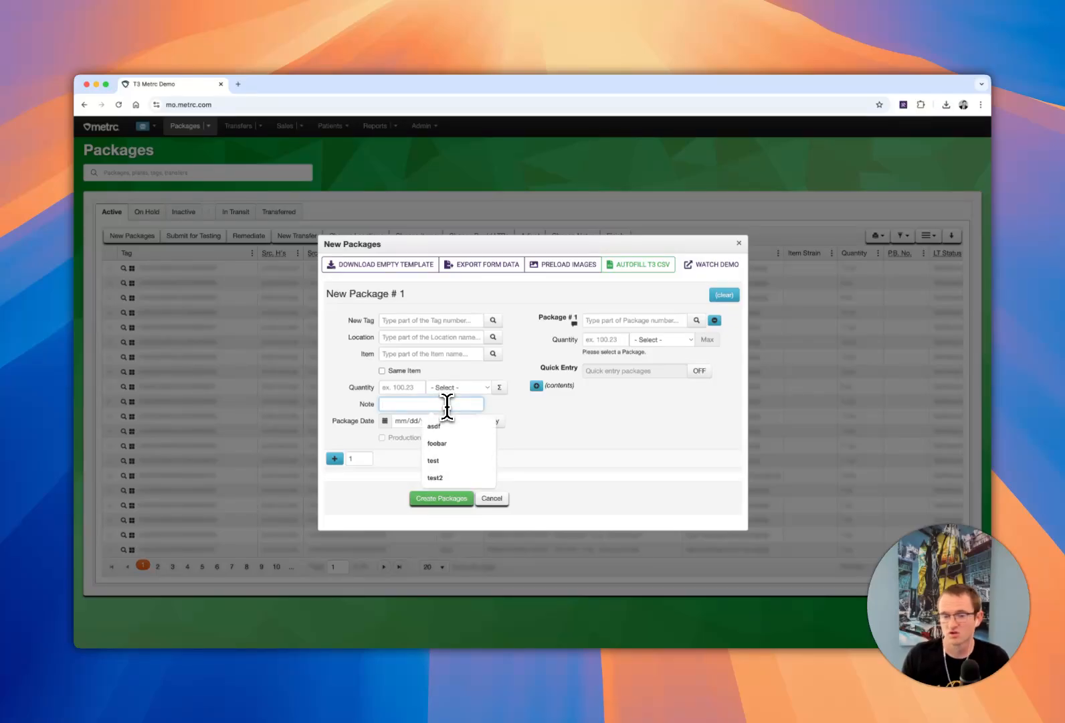
{"action": "left_click", "coordinate": [525, 436]}
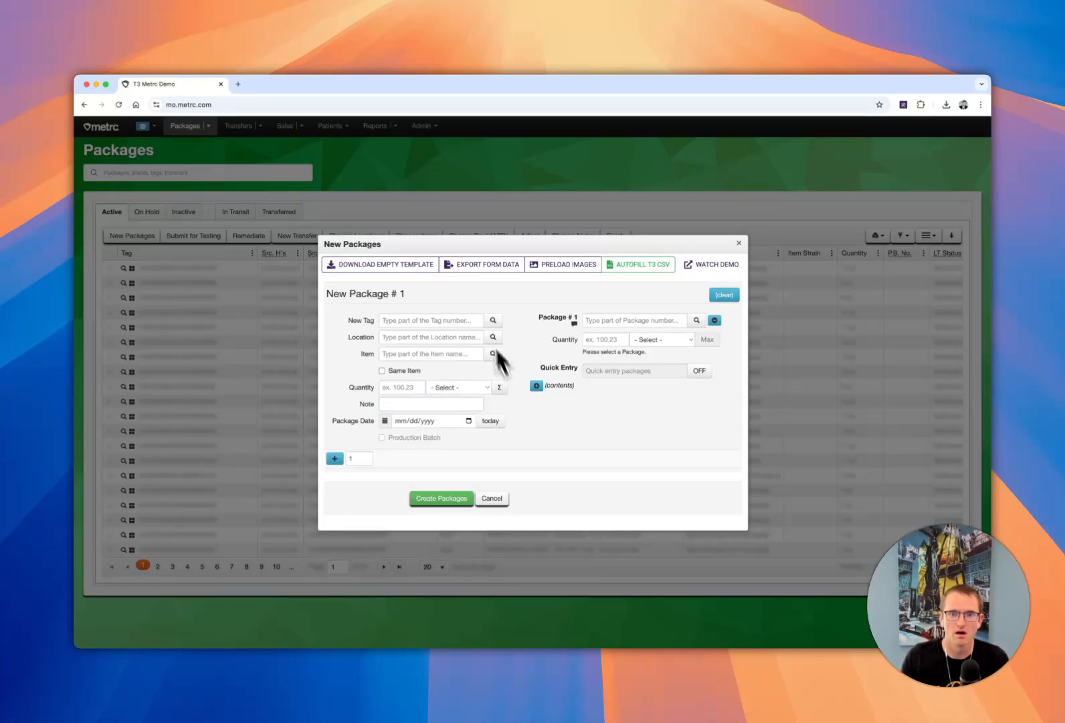
{"action": "left_click", "coordinate": [380, 265]}
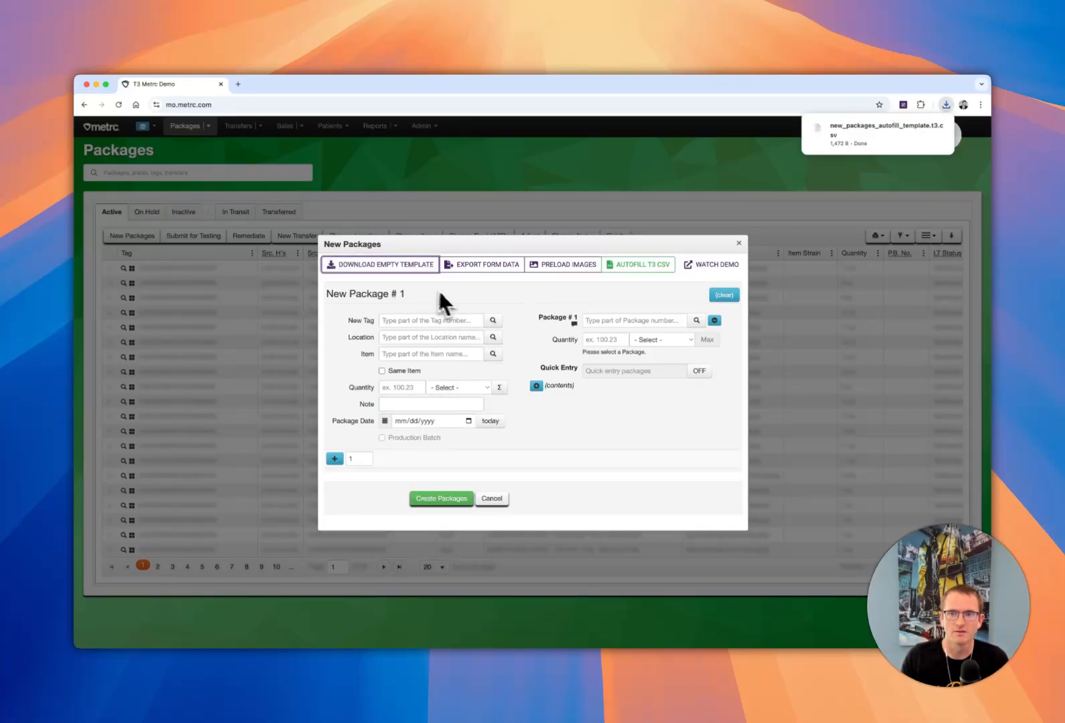
{"action": "left_click", "coordinate": [880, 134]}
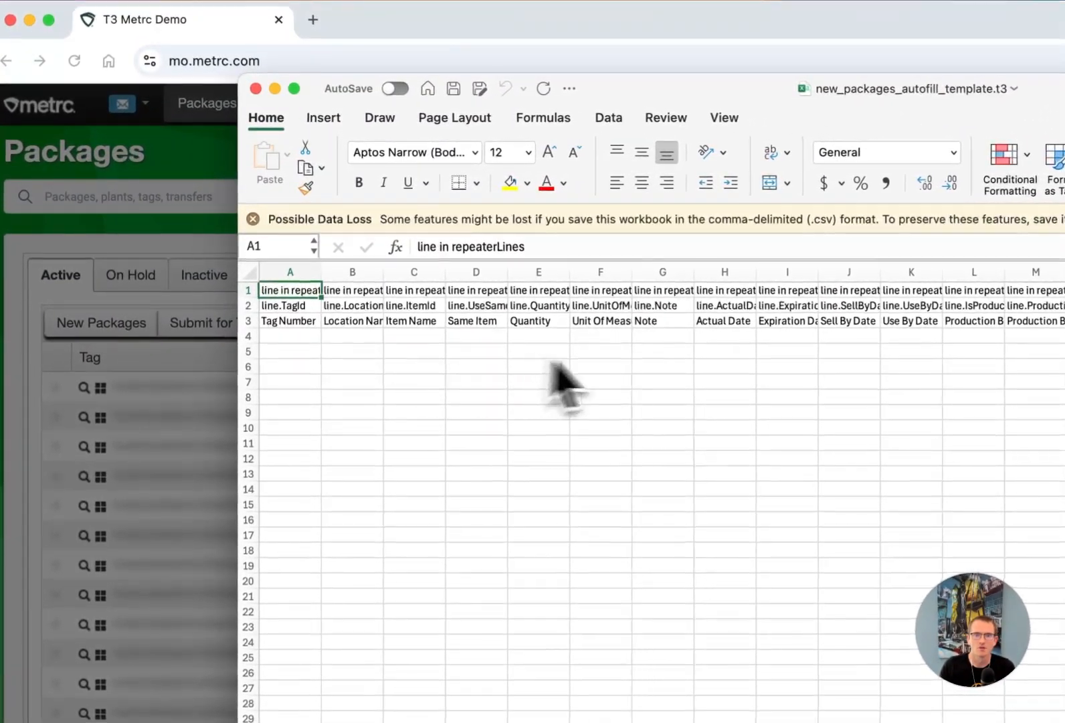
- Enter the notes one, two and three in the Note column of rows 4 to 6 and save the template
{"action": "left_click", "coordinate": [659, 273]}
{"action": "left_click", "coordinate": [666, 352]}
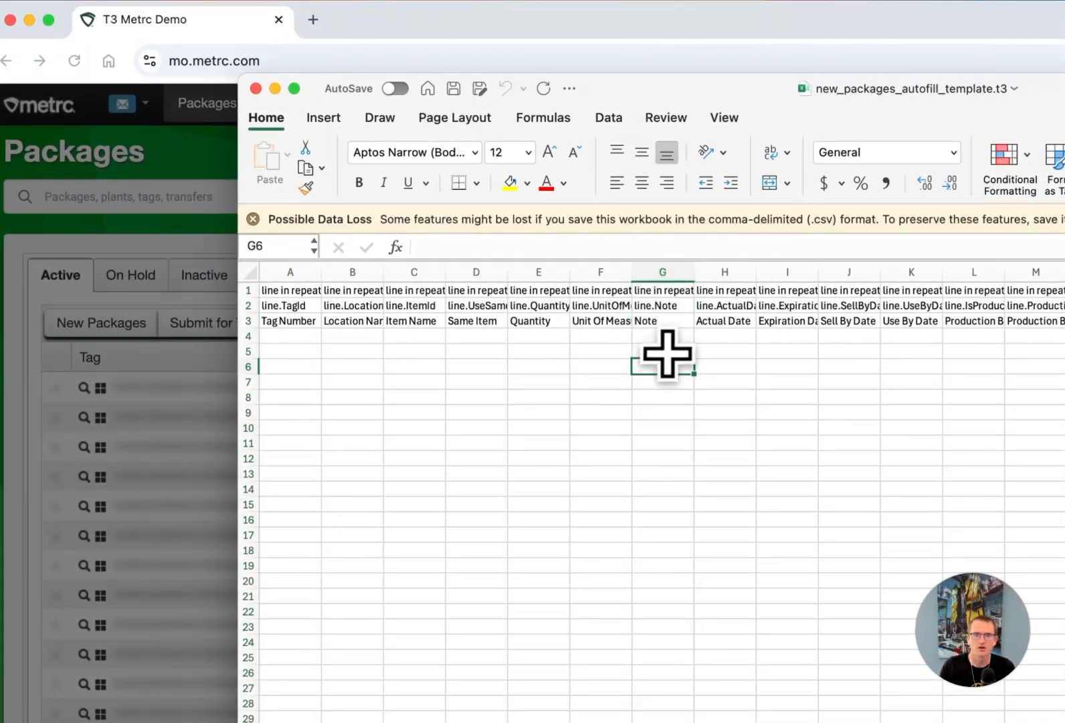
{"action": "left_click", "coordinate": [663, 336]}
{"action": "type", "text": "one"}
{"action": "key", "text": "Return"}
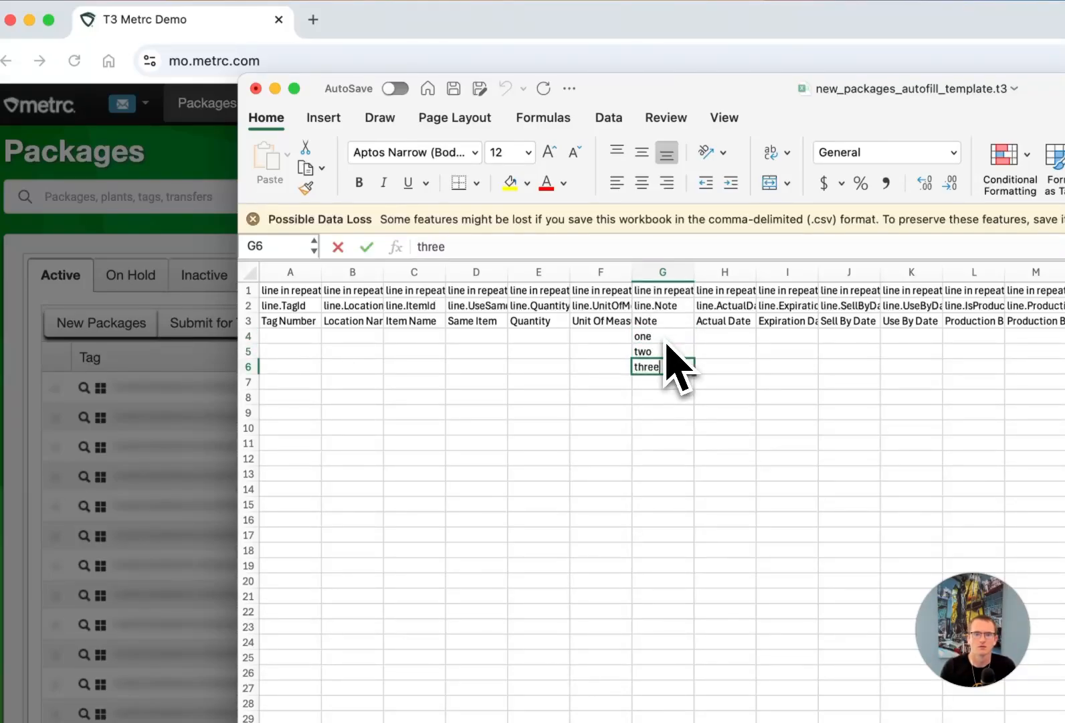
{"action": "left_click", "coordinate": [660, 412]}
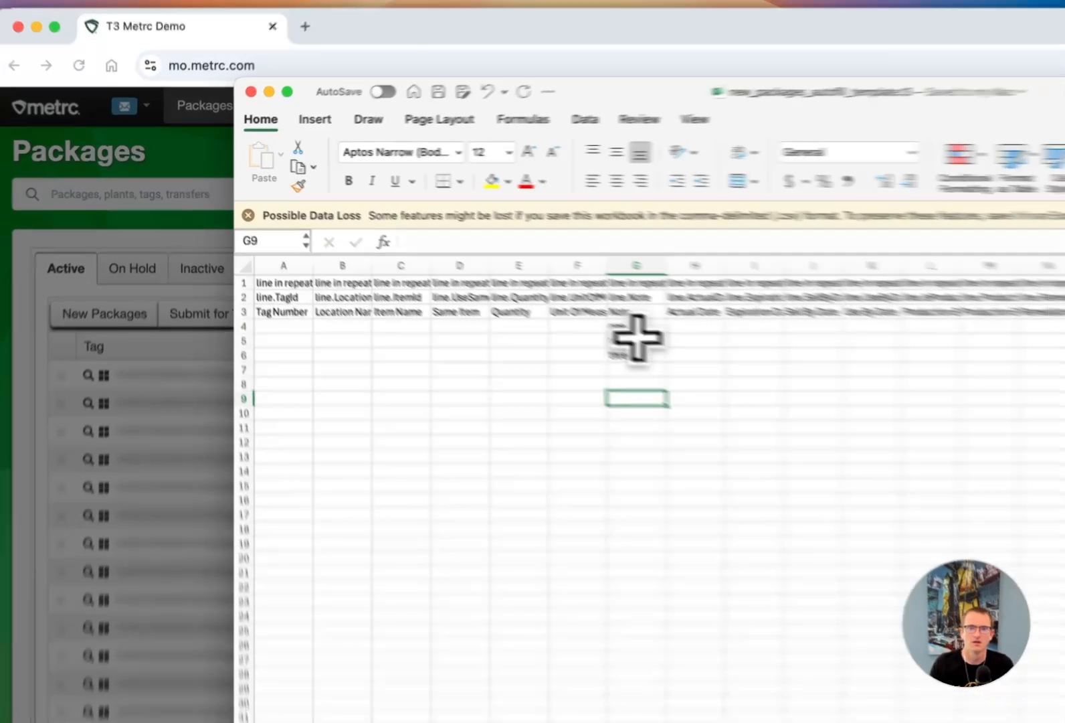
{"action": "left_click_drag", "start_coordinate": [663, 337], "coordinate": [657, 365]}
{"action": "left_click", "coordinate": [673, 397]}
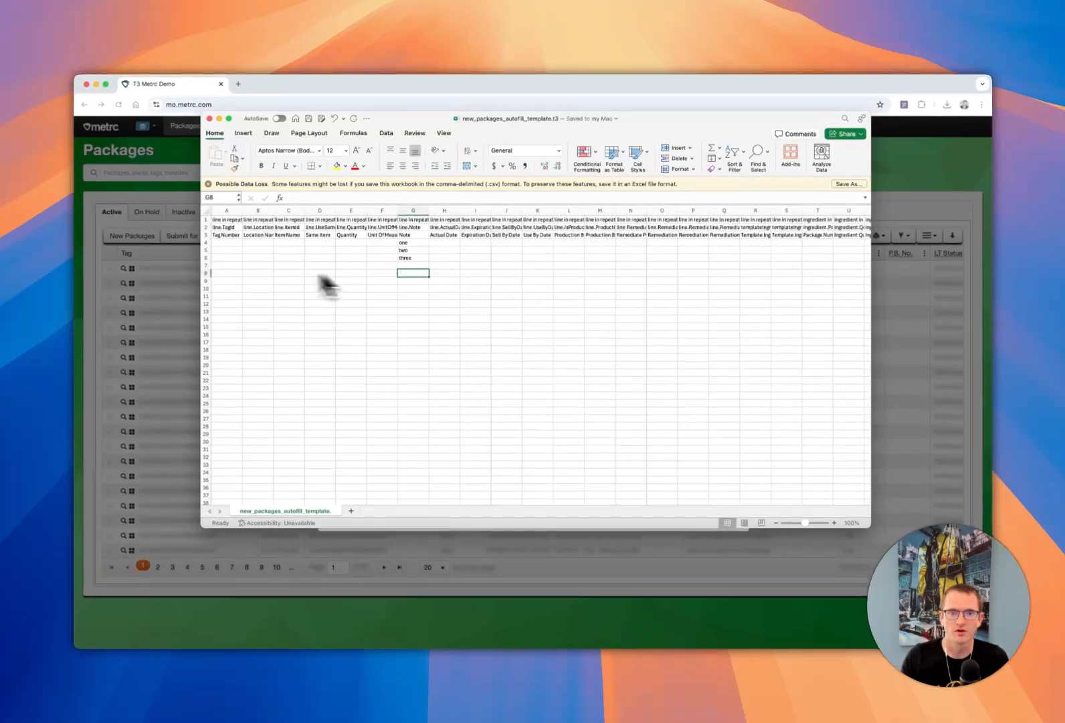
{"action": "left_click", "coordinate": [535, 334]}
- Return to the New Packages form, autofill it from the saved template CSV and review the notes of the three packages
{"action": "left_click", "coordinate": [390, 87]}
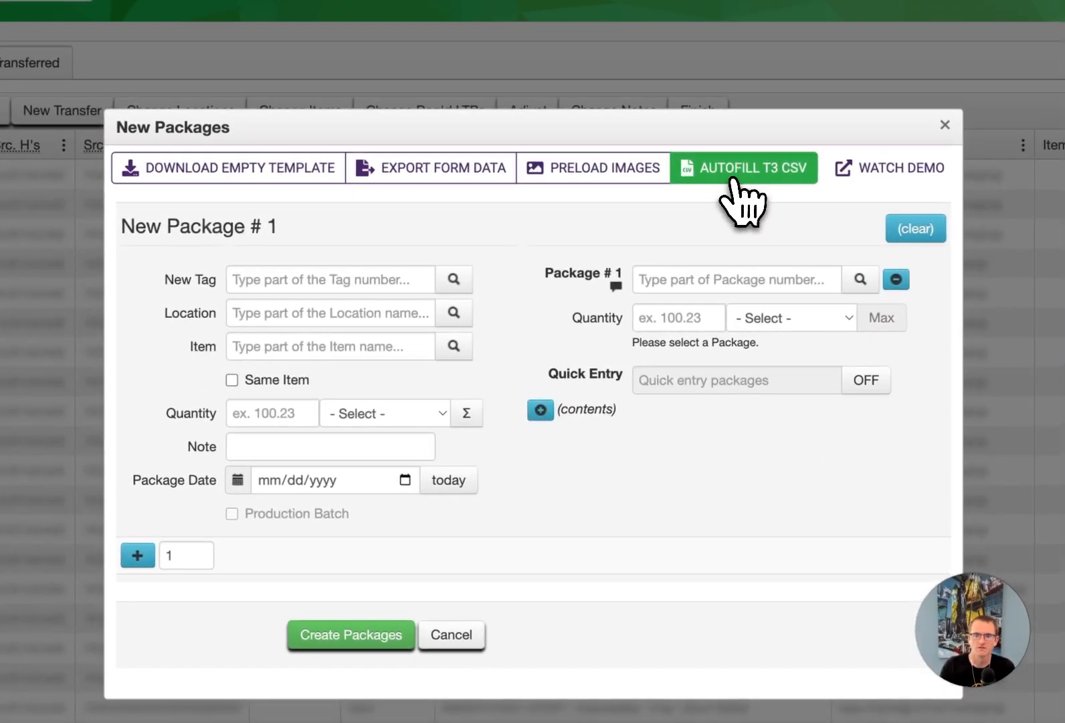
{"action": "left_click", "coordinate": [637, 265]}
{"action": "double_click", "coordinate": [124, 47]}
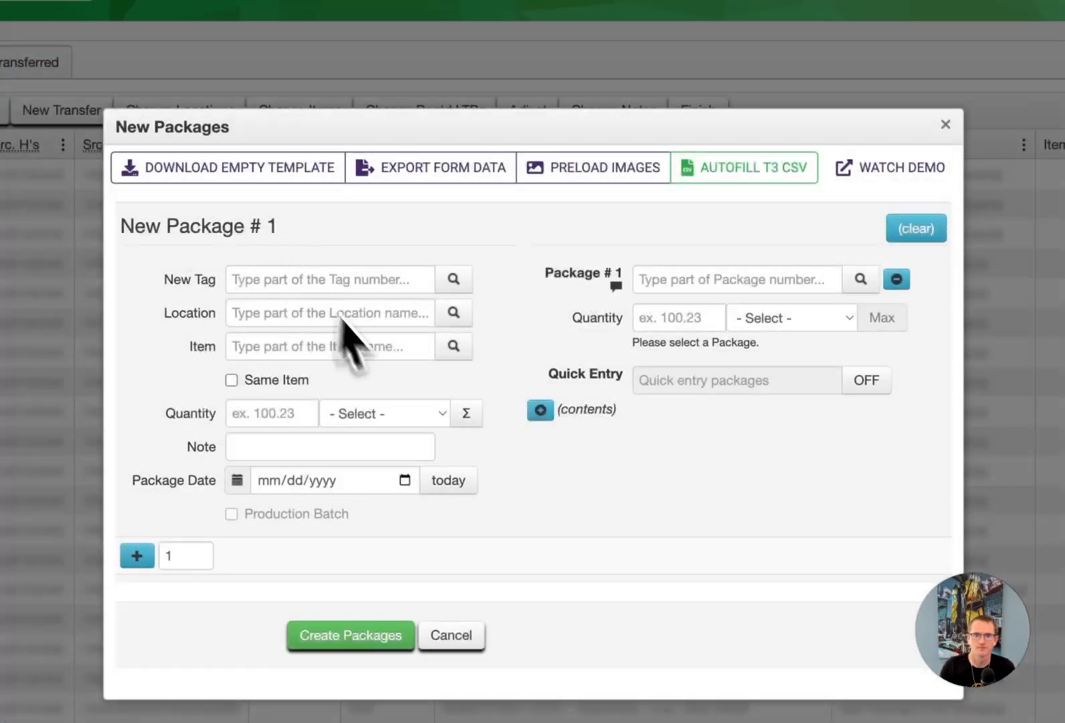
{"action": "scroll", "coordinate": [387, 386], "scroll_direction": "down", "scroll_amount": 10}
{"action": "scroll", "coordinate": [468, 611], "scroll_direction": "up", "scroll_amount": 1}
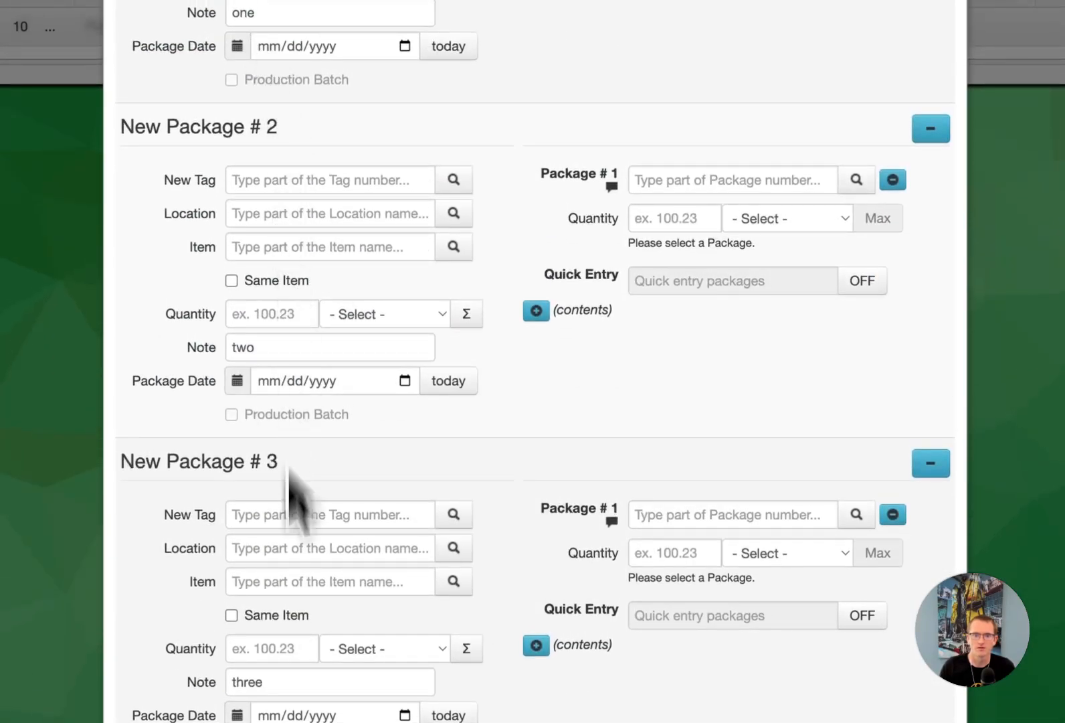
{"action": "scroll", "coordinate": [532, 636], "scroll_direction": "up", "scroll_amount": 10}
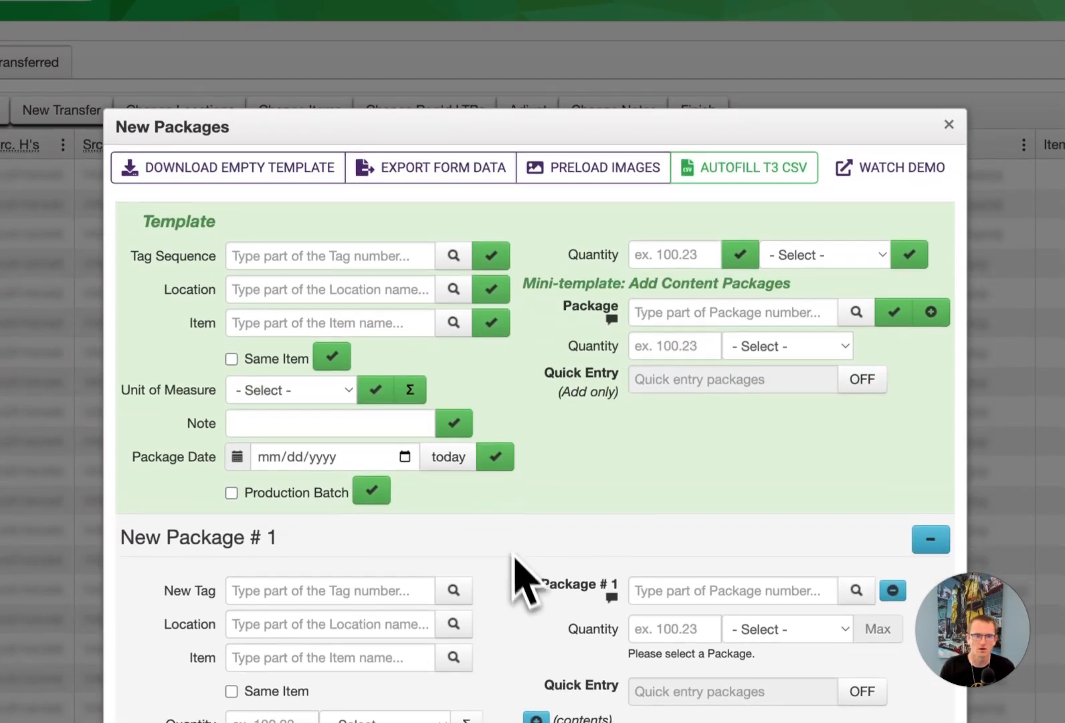
- Replace the autofilled form with a blank New Packages form and switch back to the template workbook in Excel
{"action": "left_click", "coordinate": [950, 125]}
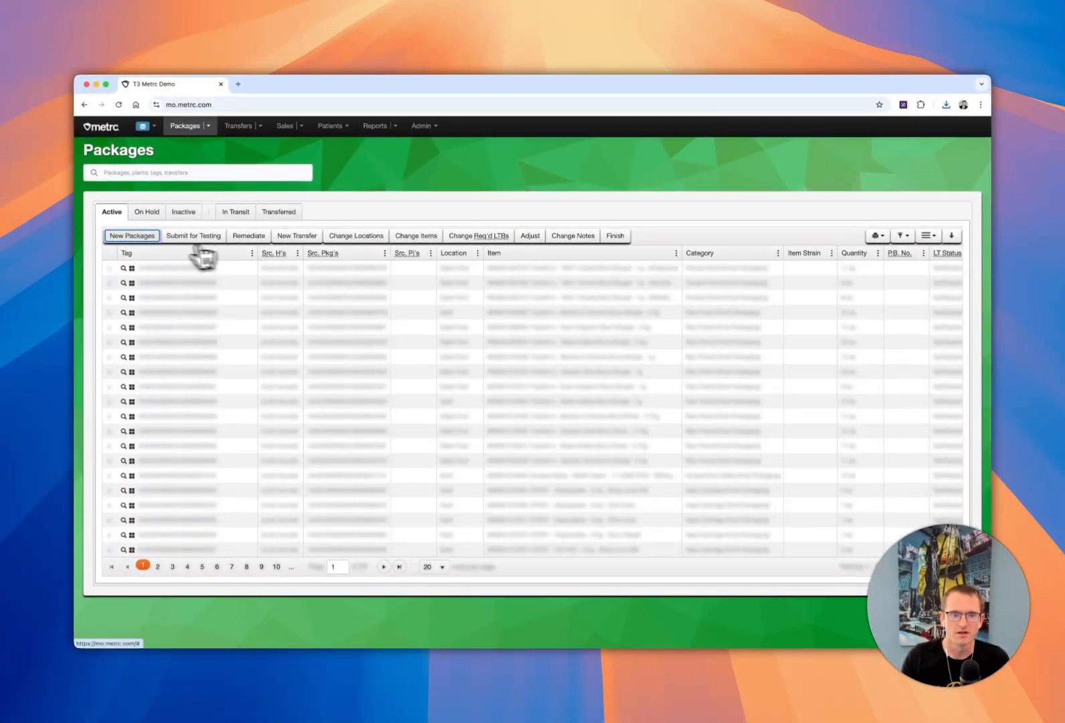
{"action": "left_click", "coordinate": [137, 236]}
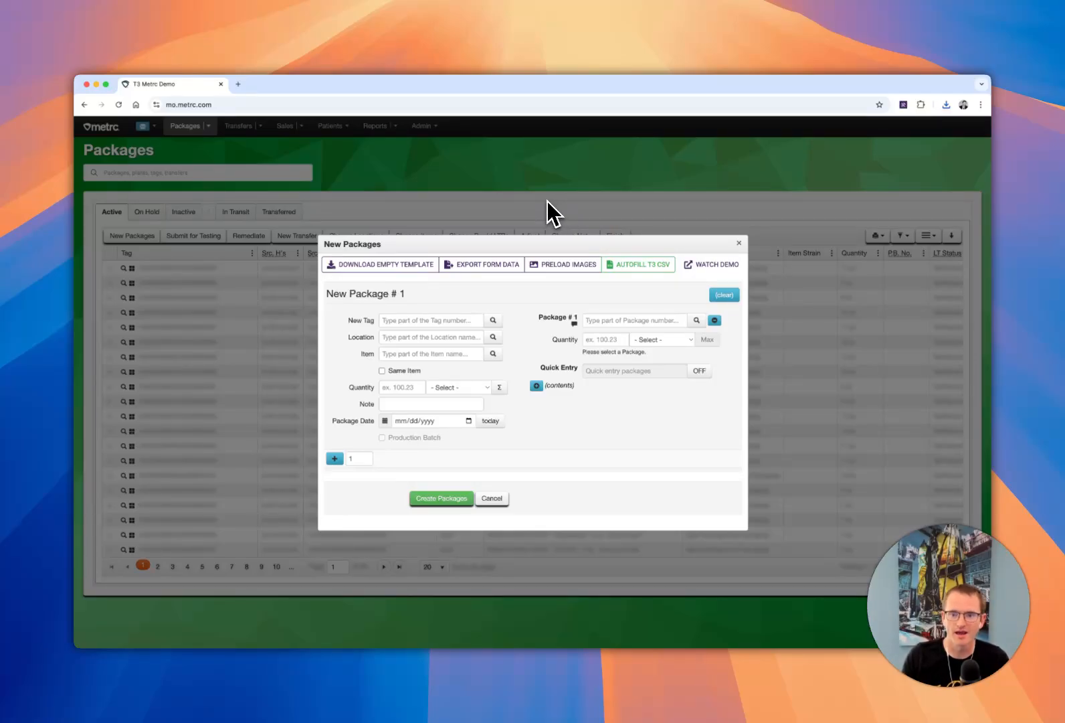
{"action": "key", "text": "ctrl+Up"}
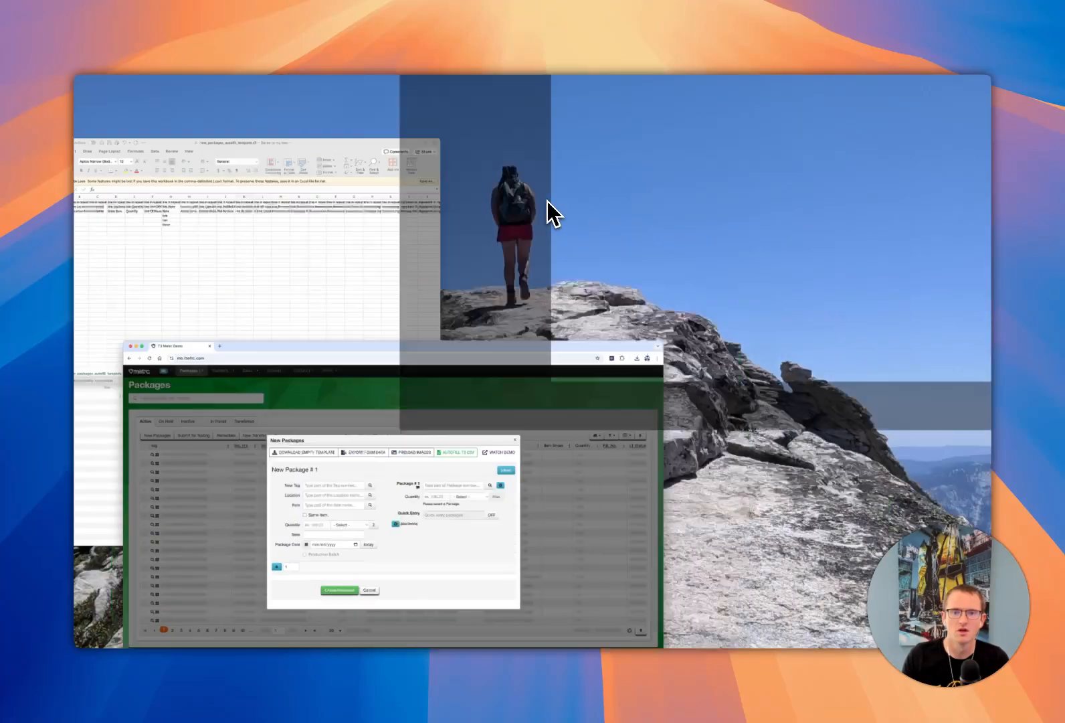
{"action": "left_click", "coordinate": [335, 309]}
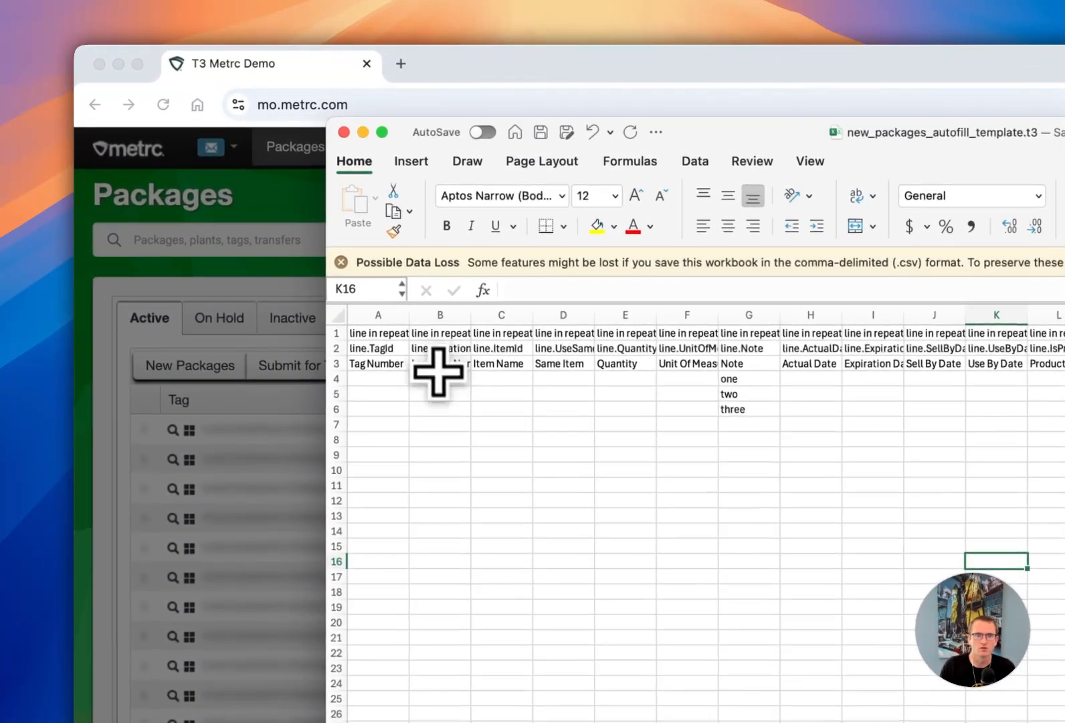
- Enter Display as the Location Name in row 4, copy it to rows 5 and 6, and save the template
{"action": "left_click", "coordinate": [258, 236]}
{"action": "left_click", "coordinate": [443, 381]}
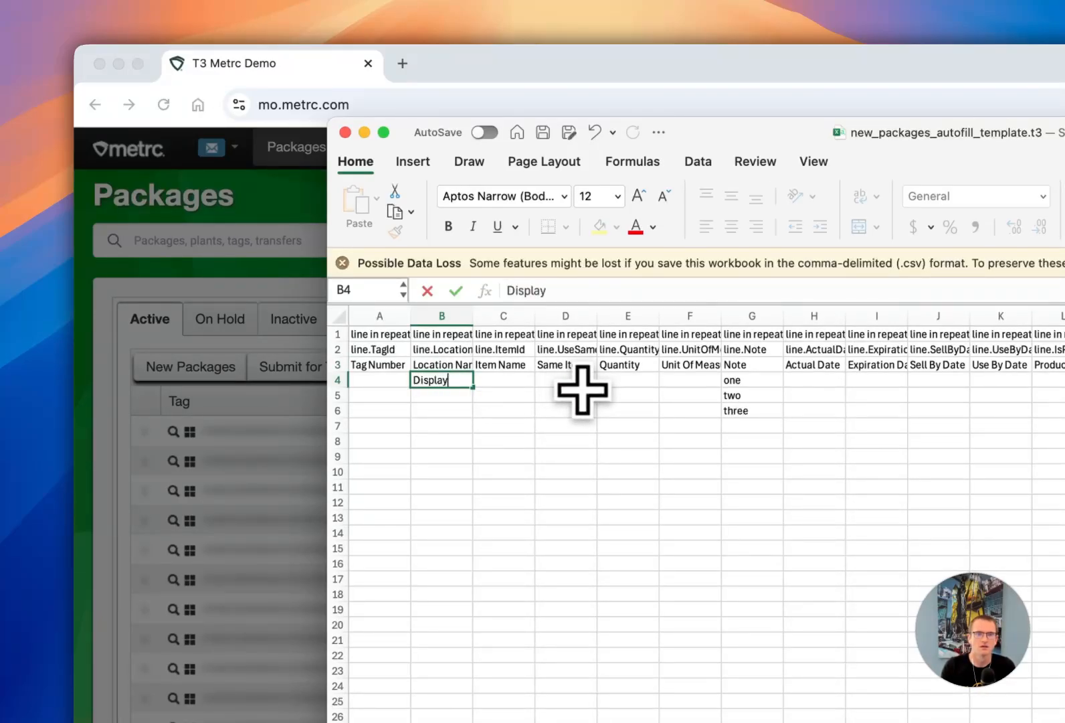
{"action": "key", "text": "Return"}
{"action": "key", "text": "Return"}
{"action": "key", "text": "Up"}
{"action": "key", "text": "Up"}
{"action": "key", "text": "super+c"}
{"action": "key", "text": "Down"}
{"action": "key", "text": "super+c"}
{"action": "key", "text": "Down"}
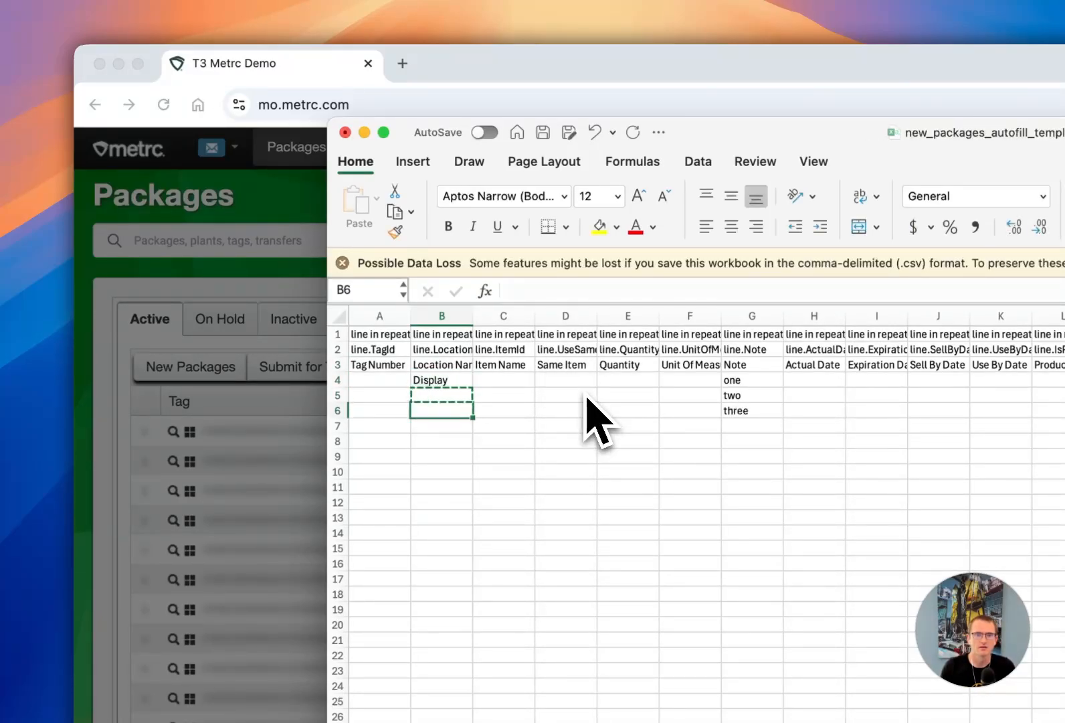
{"action": "key", "text": "Down"}
{"action": "key", "text": "super+v"}
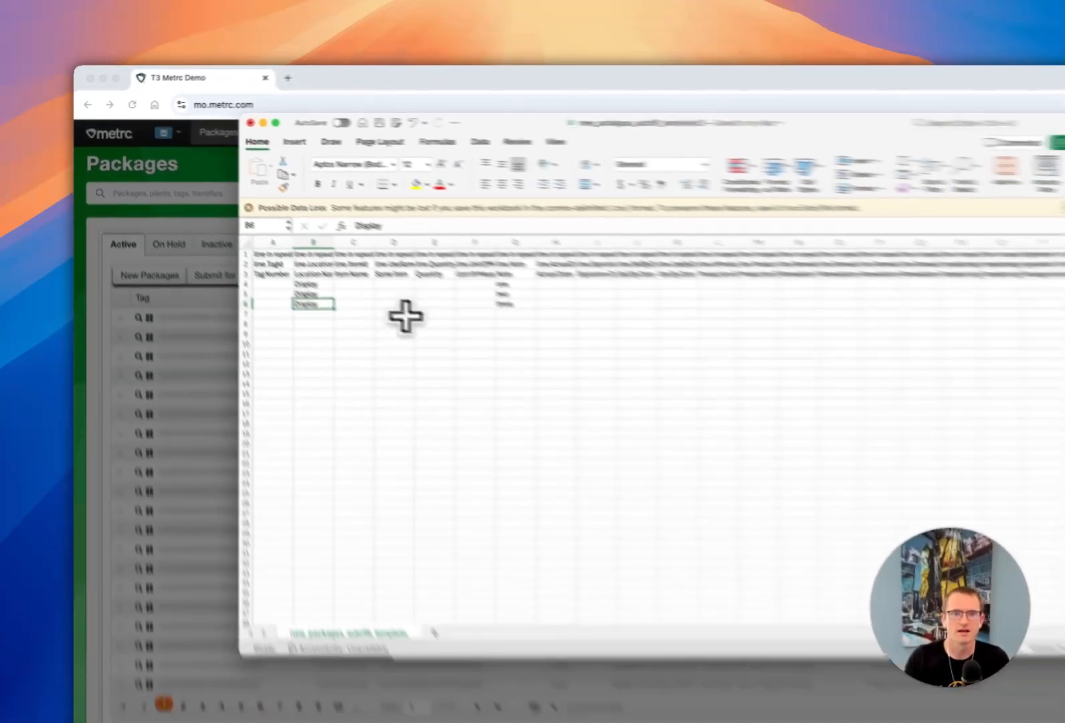
{"action": "left_click", "coordinate": [650, 564]}
- Switch to the browser and autofill the New Packages form from the template that includes the Display locations, reviewing the filled packages
{"action": "left_click", "coordinate": [617, 75]}
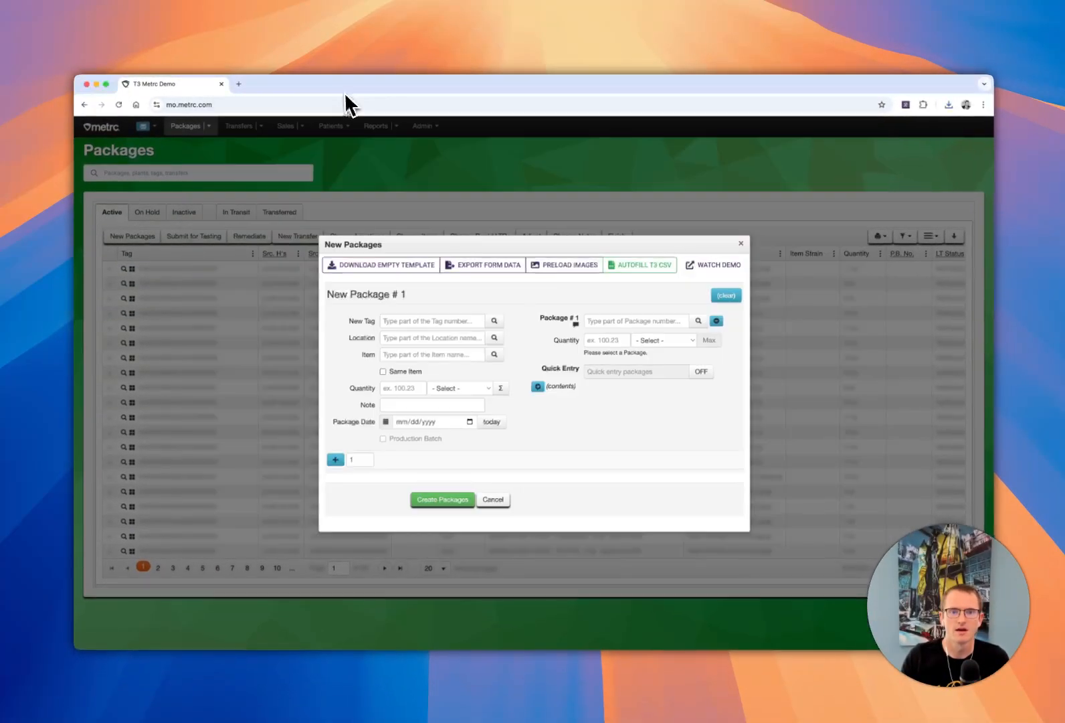
{"action": "left_click", "coordinate": [621, 266]}
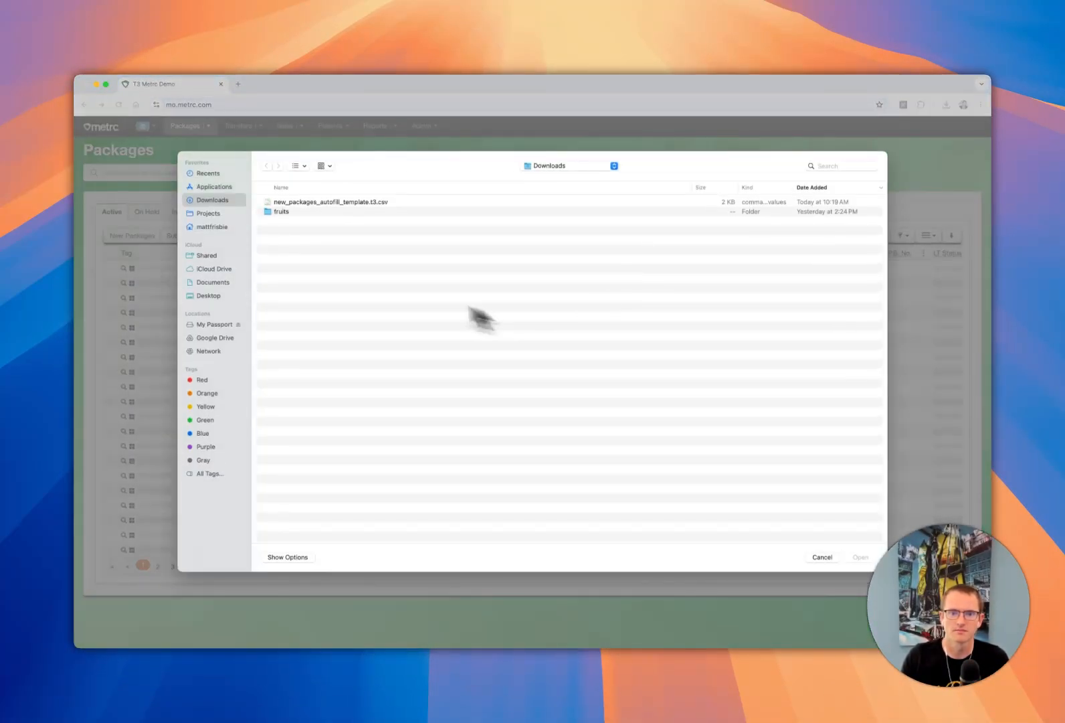
{"action": "double_click", "coordinate": [327, 202]}
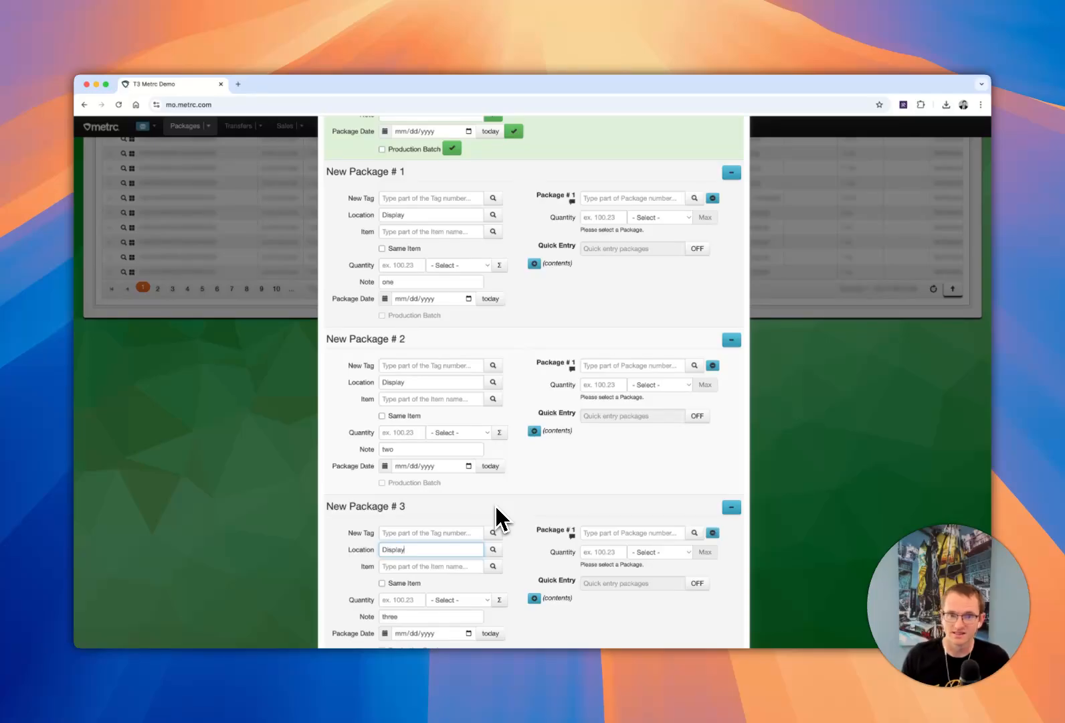
{"action": "scroll", "coordinate": [512, 327], "scroll_direction": "up", "scroll_amount": 10}
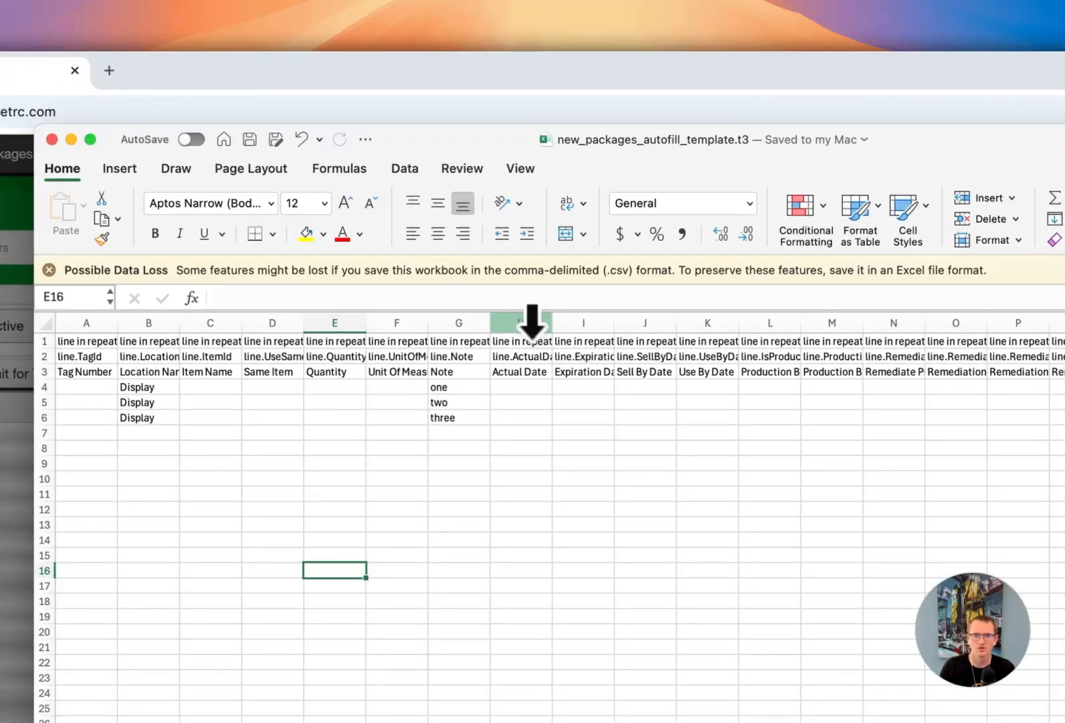
- Enter 2024-09-07 as the Actual Date in row 4 of the template workbook
{"action": "left_click", "coordinate": [532, 323]}
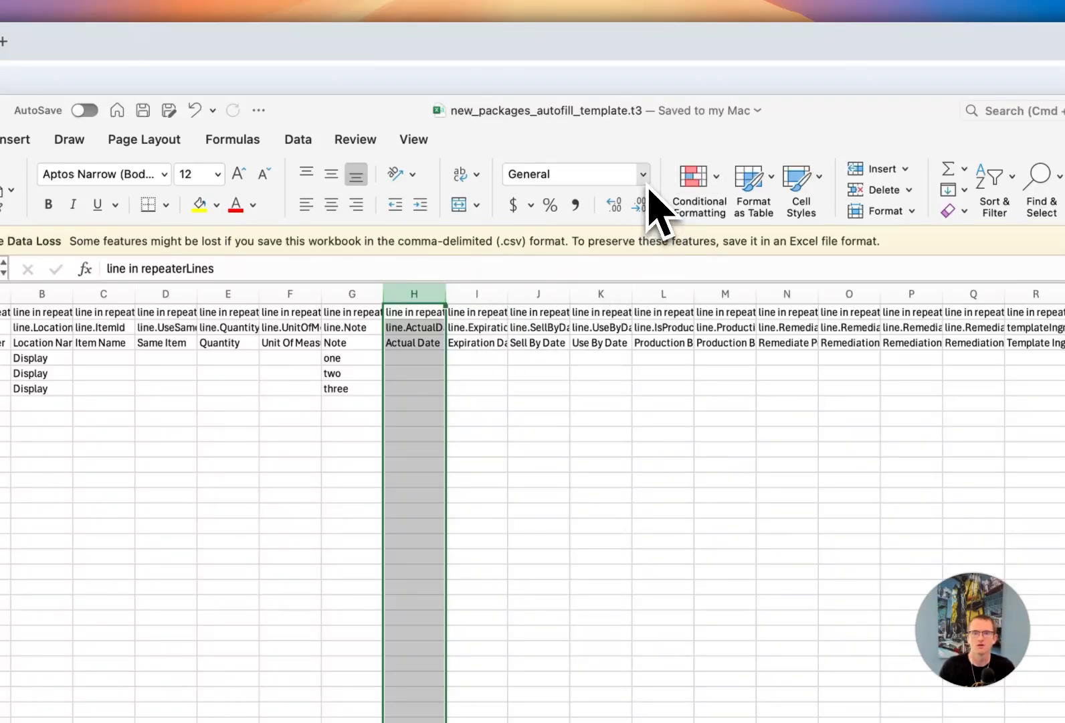
{"action": "left_click", "coordinate": [412, 359]}
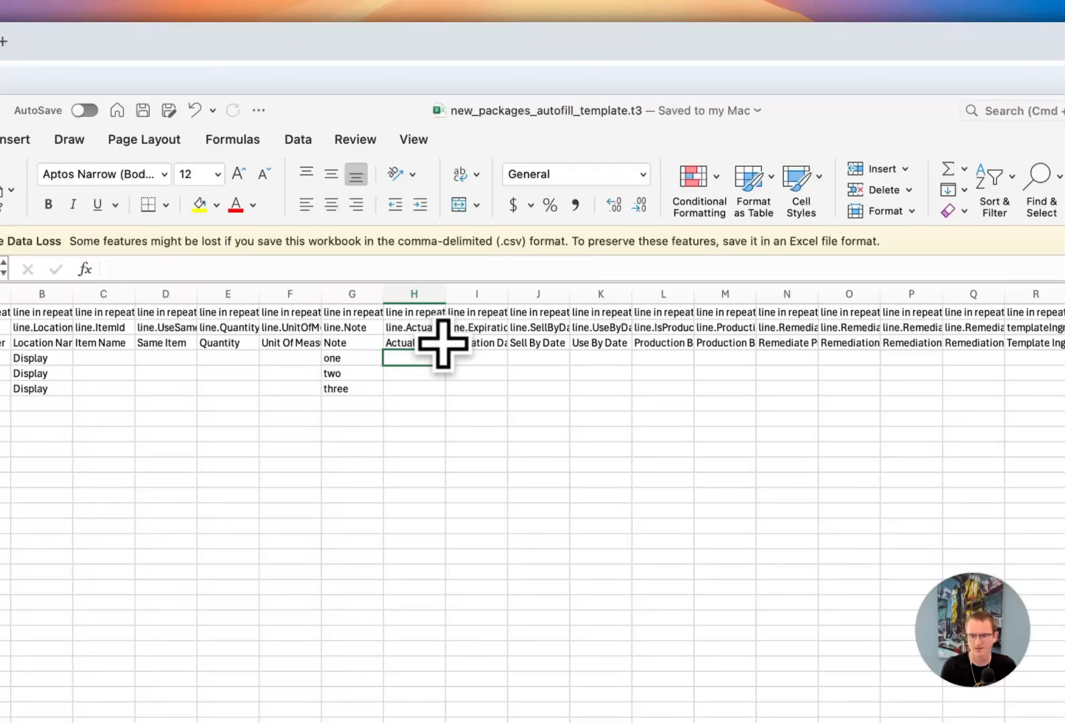
{"action": "type", "text": "2024-09-"}
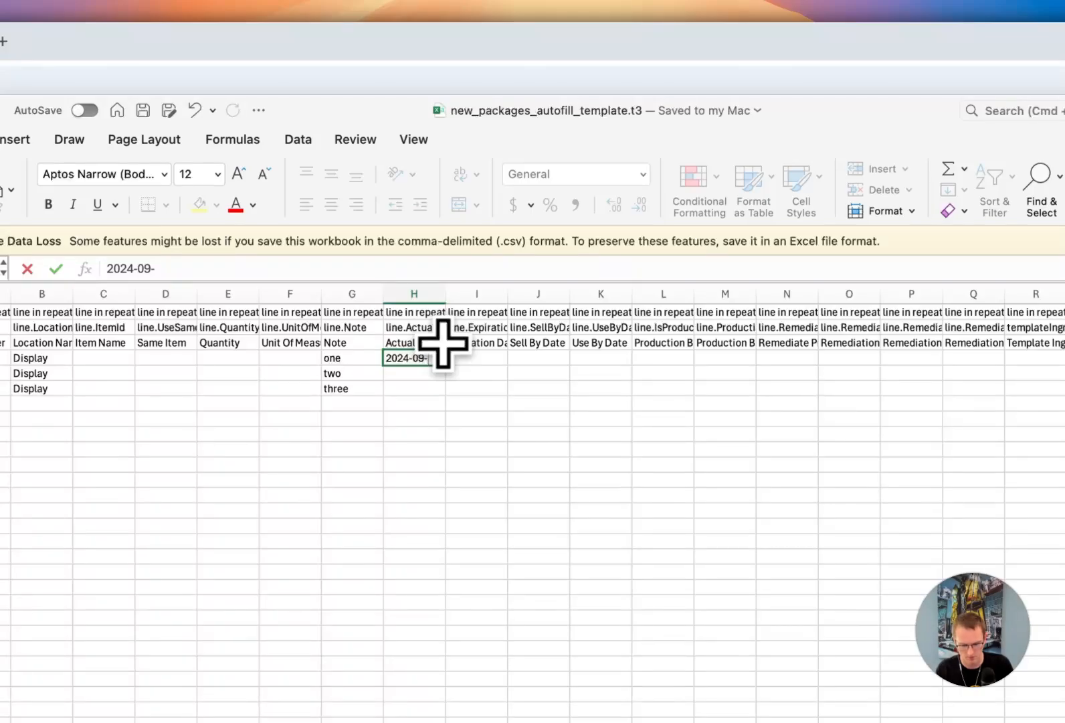
{"action": "type", "text": "07"}
{"action": "key", "text": "Return"}
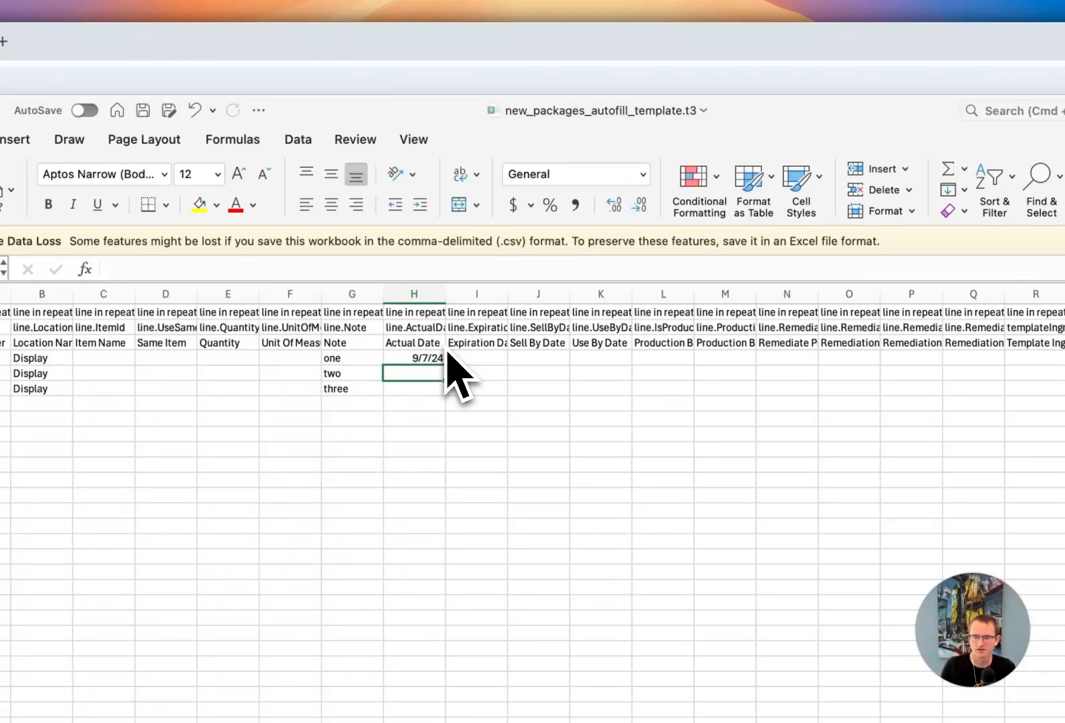
- Format the Actual Date column as Date with type 2012-03-14, and fill 2024-09-07 down through row 6
{"action": "left_click", "coordinate": [415, 294]}
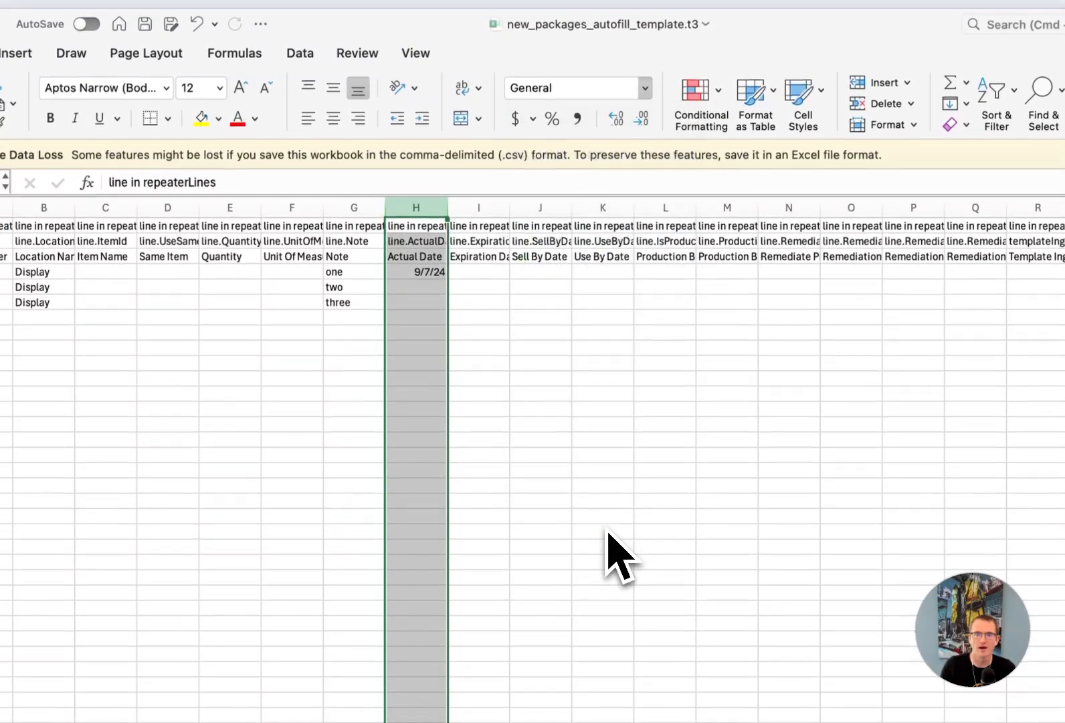
{"action": "key", "text": "super+1"}
{"action": "left_click", "coordinate": [375, 80]}
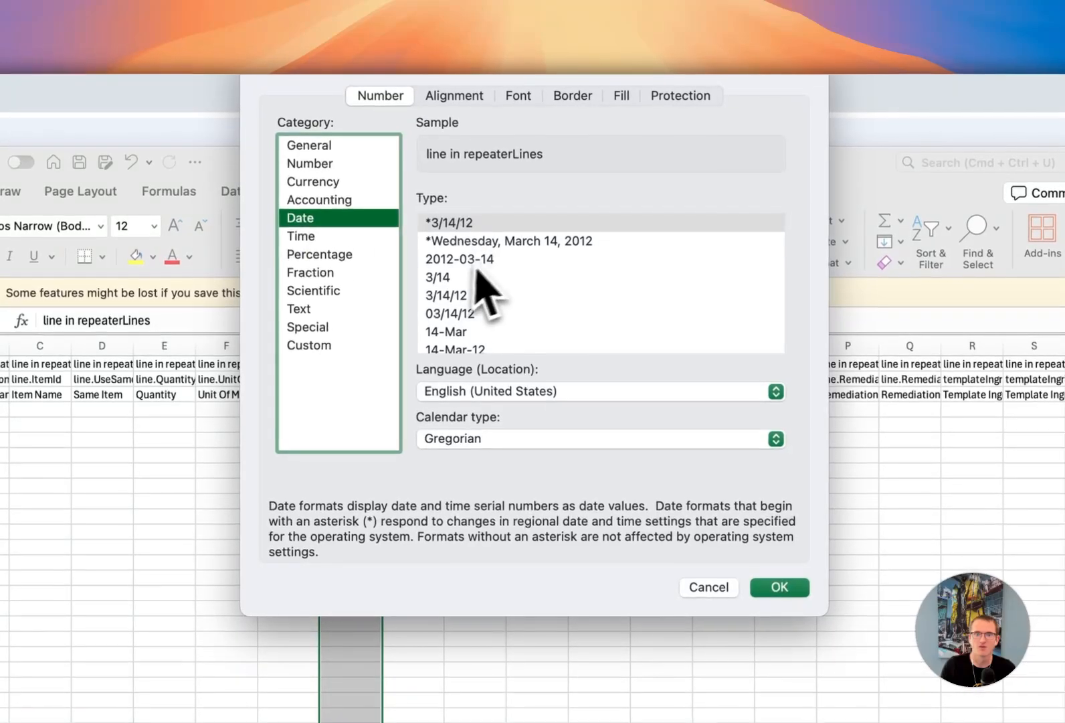
{"action": "left_click", "coordinate": [492, 261]}
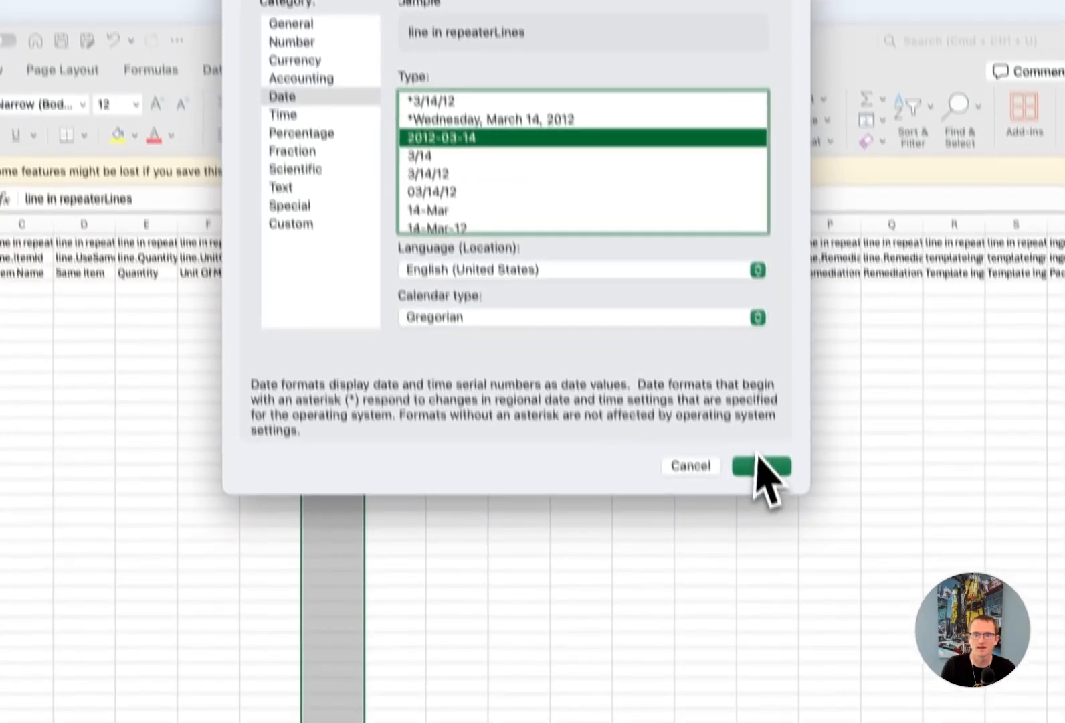
{"action": "left_click", "coordinate": [780, 587]}
{"action": "left_click", "coordinate": [312, 235]}
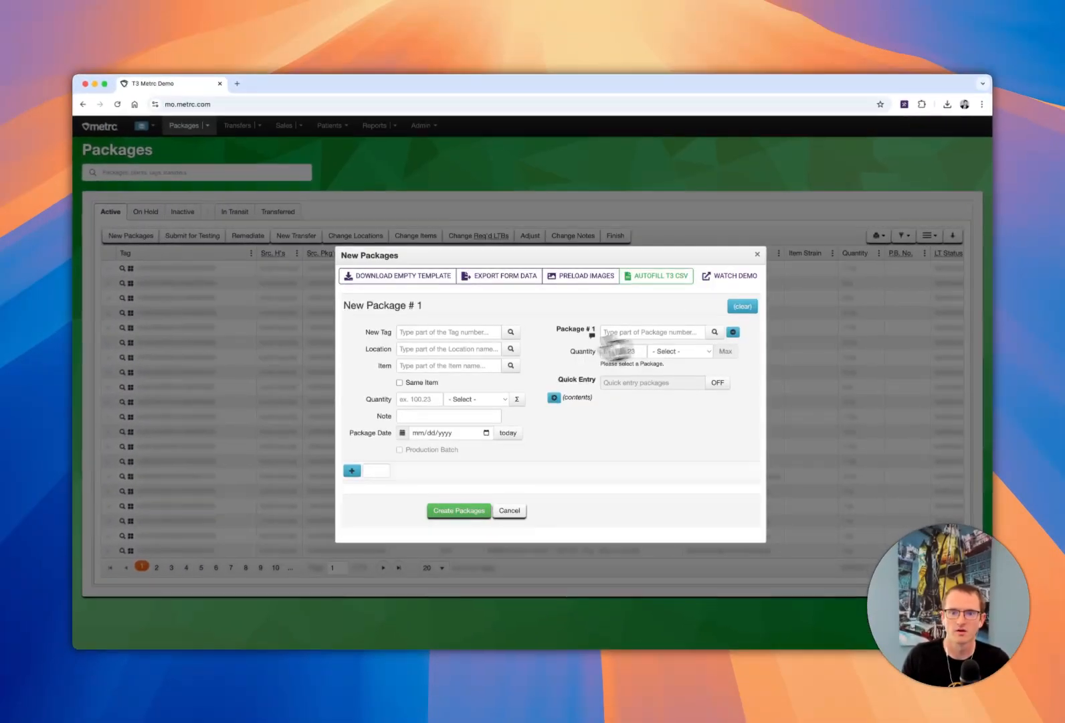
- Load new_packages_autofill_template.t3.csv with the dates into the New Packages form and check each package's date, location and note
{"action": "left_click", "coordinate": [656, 275]}
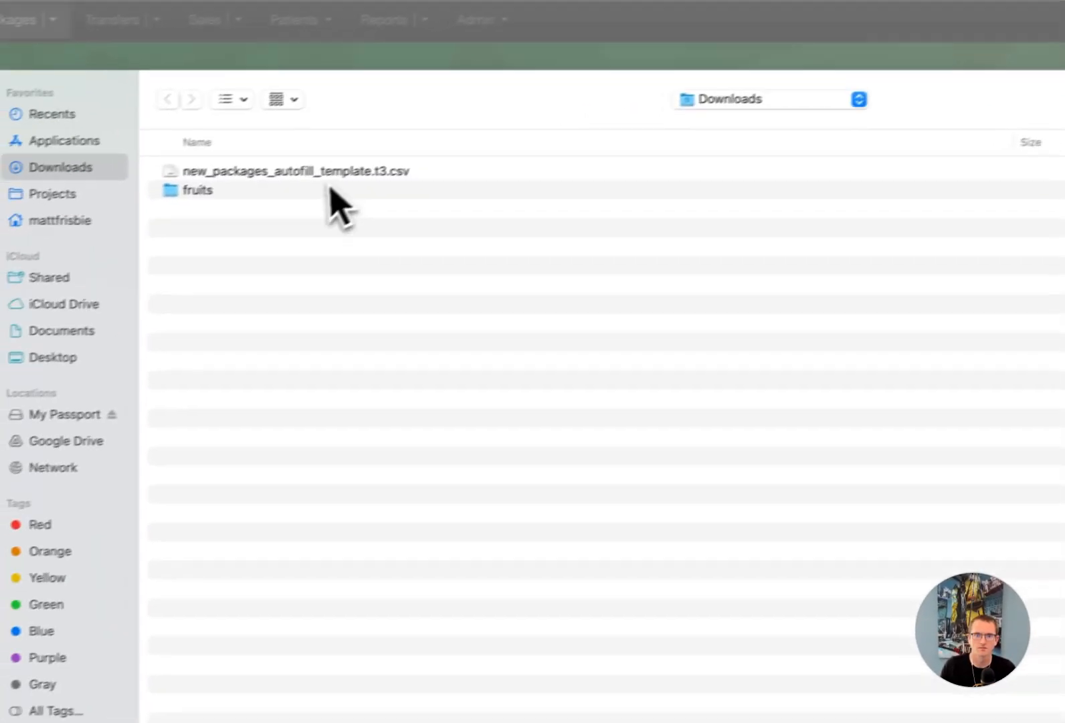
{"action": "double_click", "coordinate": [328, 176]}
{"action": "scroll", "coordinate": [602, 415], "scroll_direction": "down", "scroll_amount": 8}
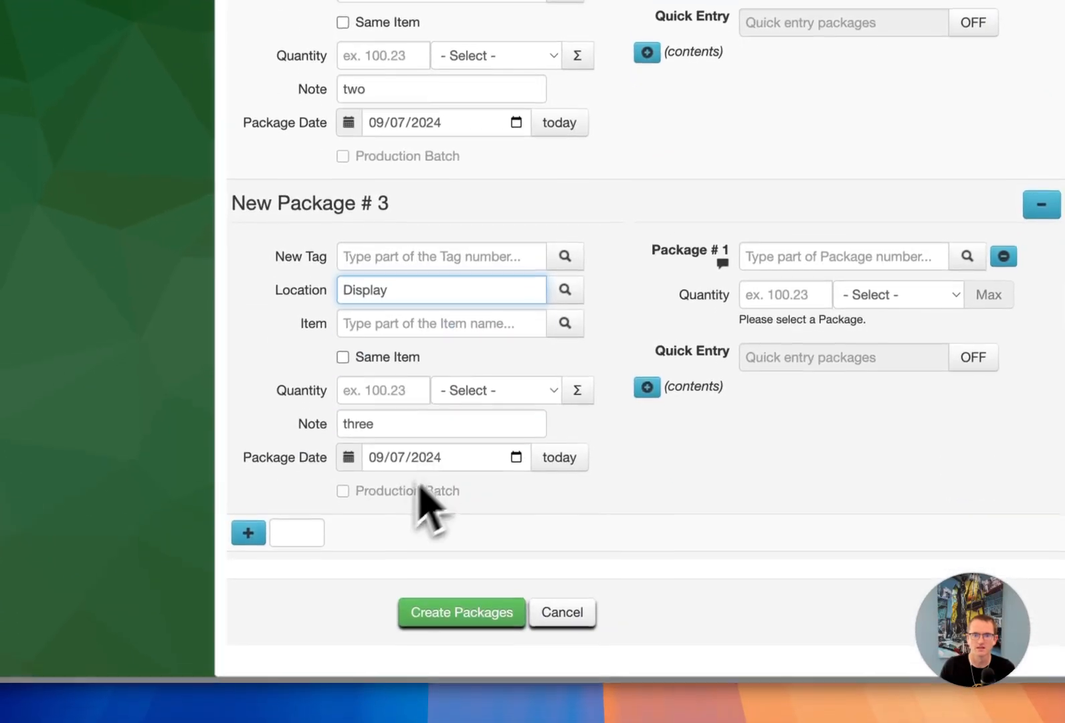
{"action": "scroll", "coordinate": [376, 469], "scroll_direction": "up", "scroll_amount": 10}
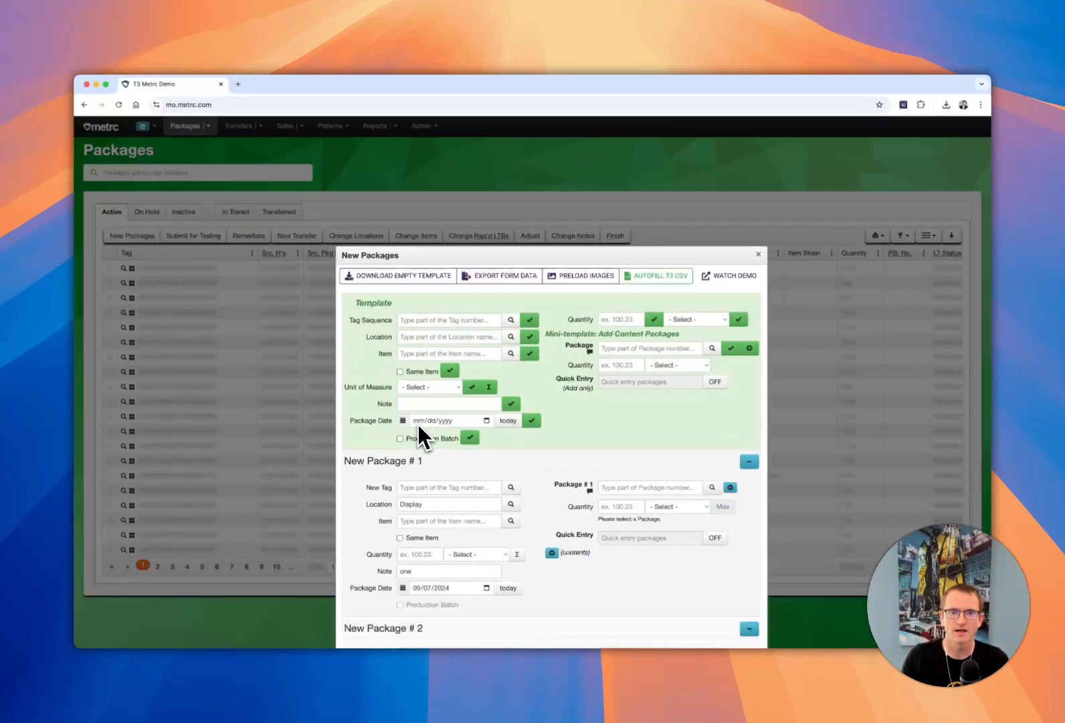
- Glance at the template workbook, then return to the browser and examine the unit of measure options for New Package # 1
{"action": "key", "text": "ctrl+Up"}
{"action": "left_click", "coordinate": [326, 246]}
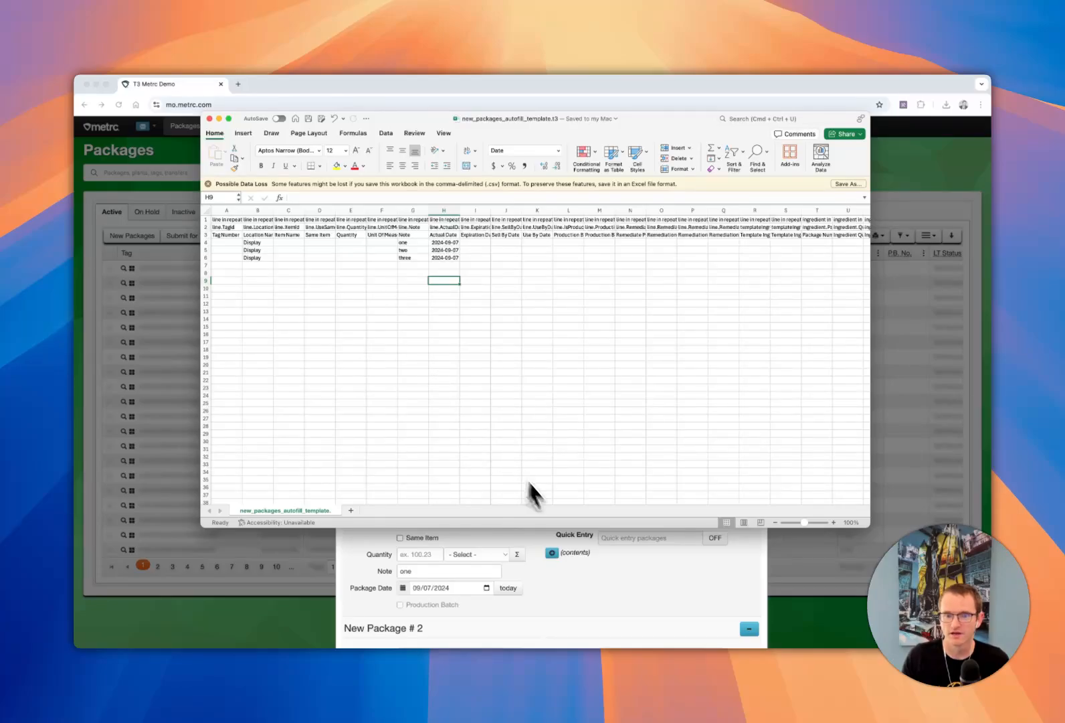
{"action": "left_click", "coordinate": [635, 600]}
{"action": "scroll", "coordinate": [537, 500], "scroll_direction": "down", "scroll_amount": 5}
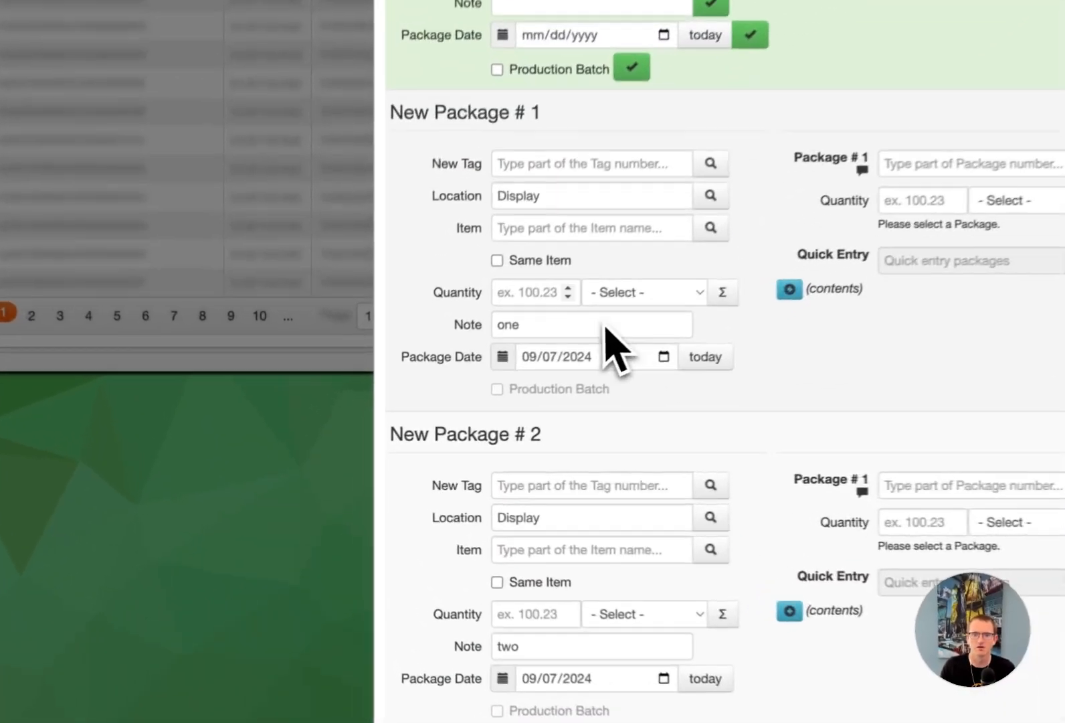
{"action": "left_click", "coordinate": [650, 294]}
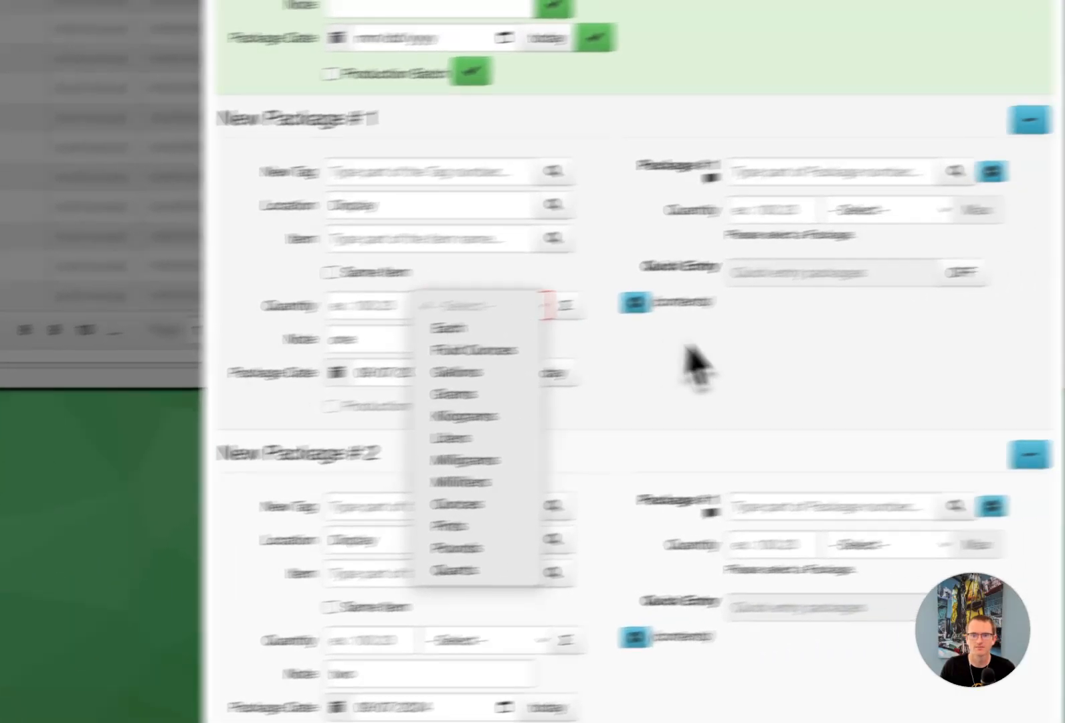
{"action": "left_click", "coordinate": [927, 336]}
- Switch to the template workbook in Excel and enter Grams as the Unit Of Measure in rows 4 to 6
{"action": "key", "text": "ctrl+Up"}
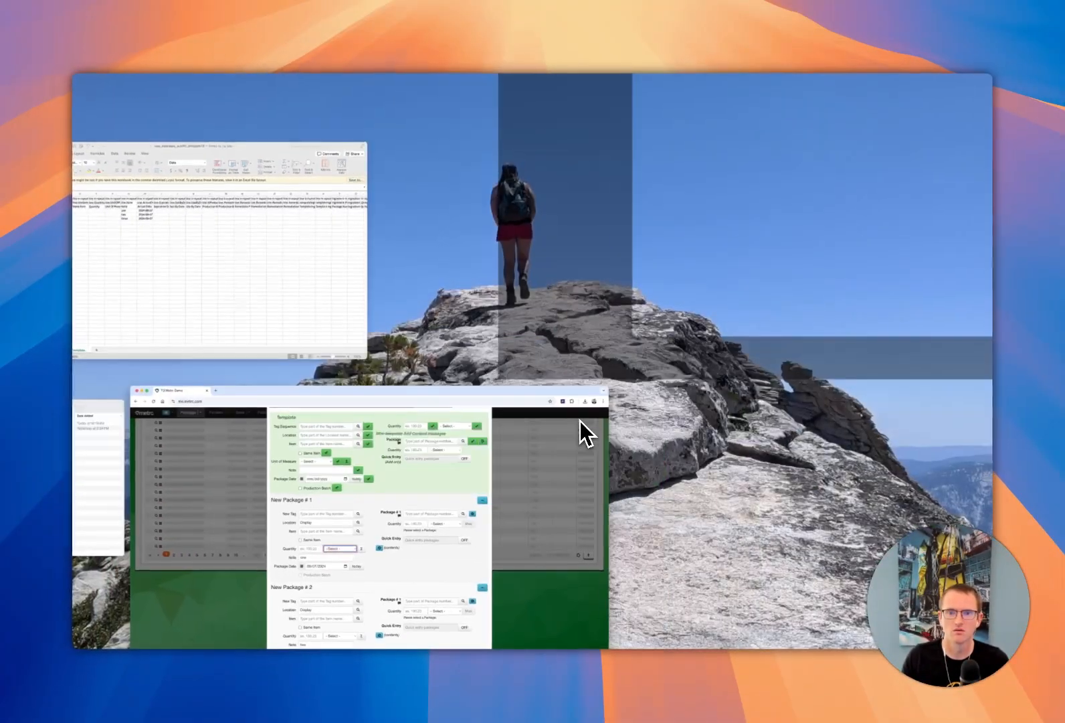
{"action": "left_click", "coordinate": [300, 328]}
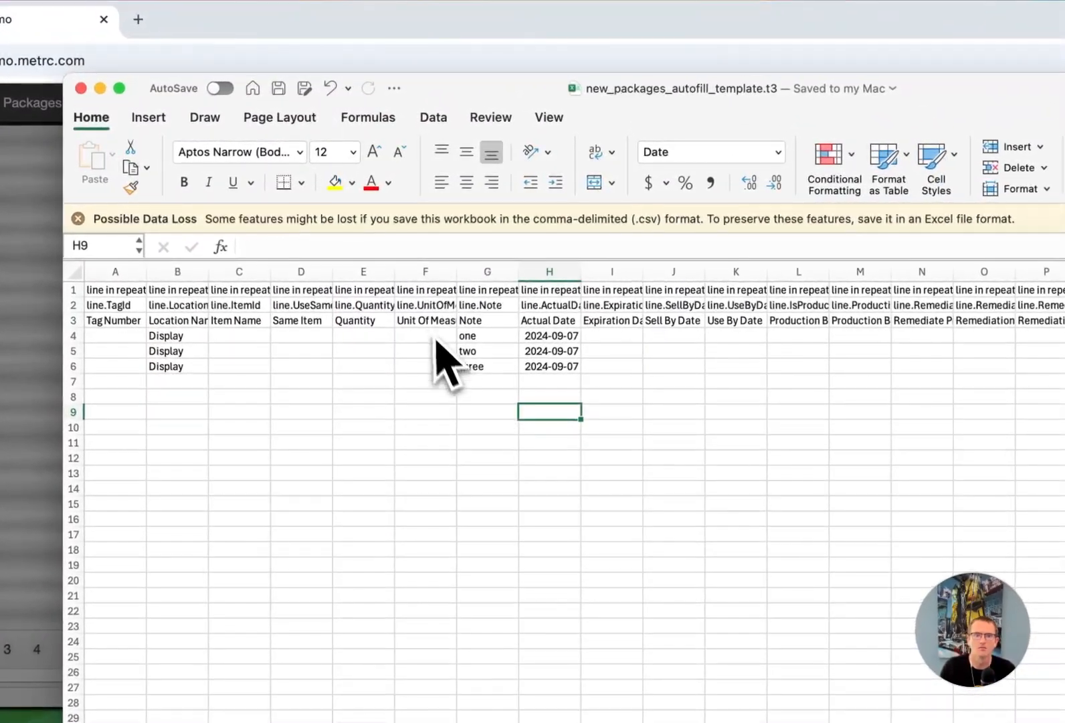
{"action": "left_click", "coordinate": [424, 271]}
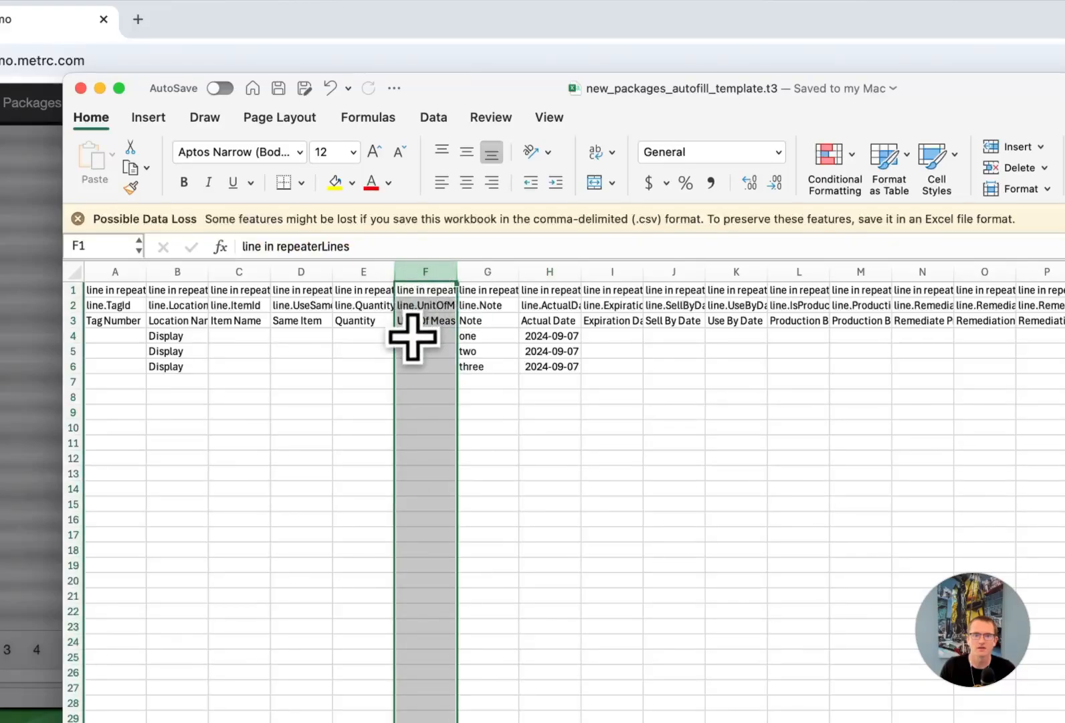
{"action": "left_click", "coordinate": [425, 335]}
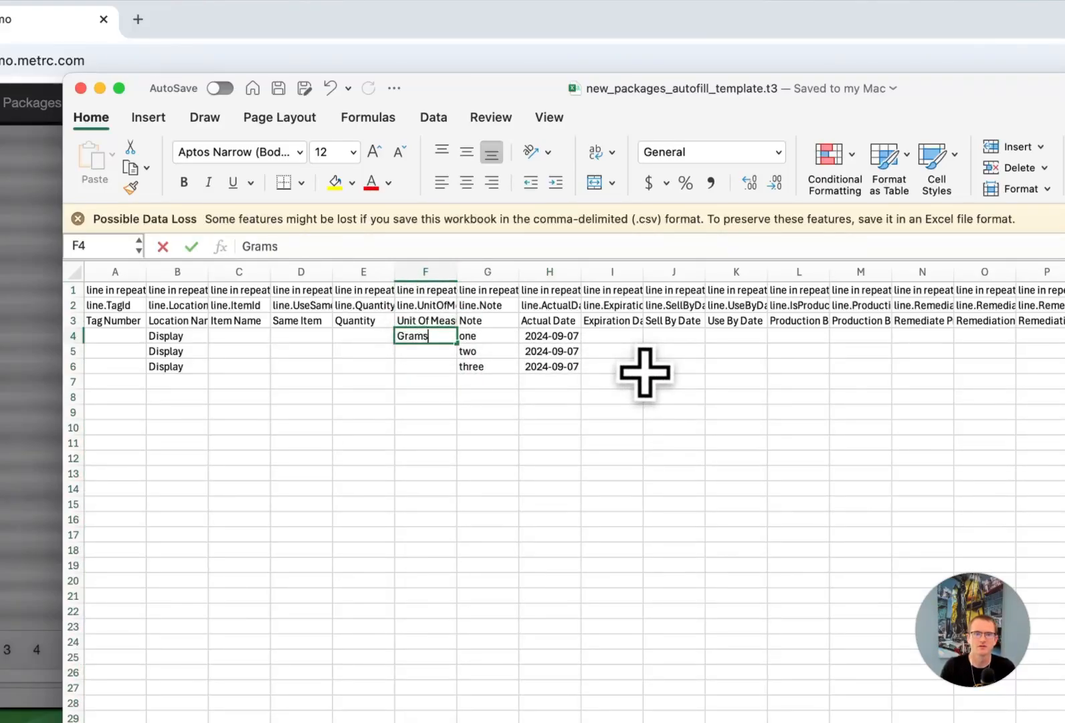
{"action": "key", "text": "super+Return"}
{"action": "key", "text": "super+c"}
{"action": "key", "text": "Escape"}
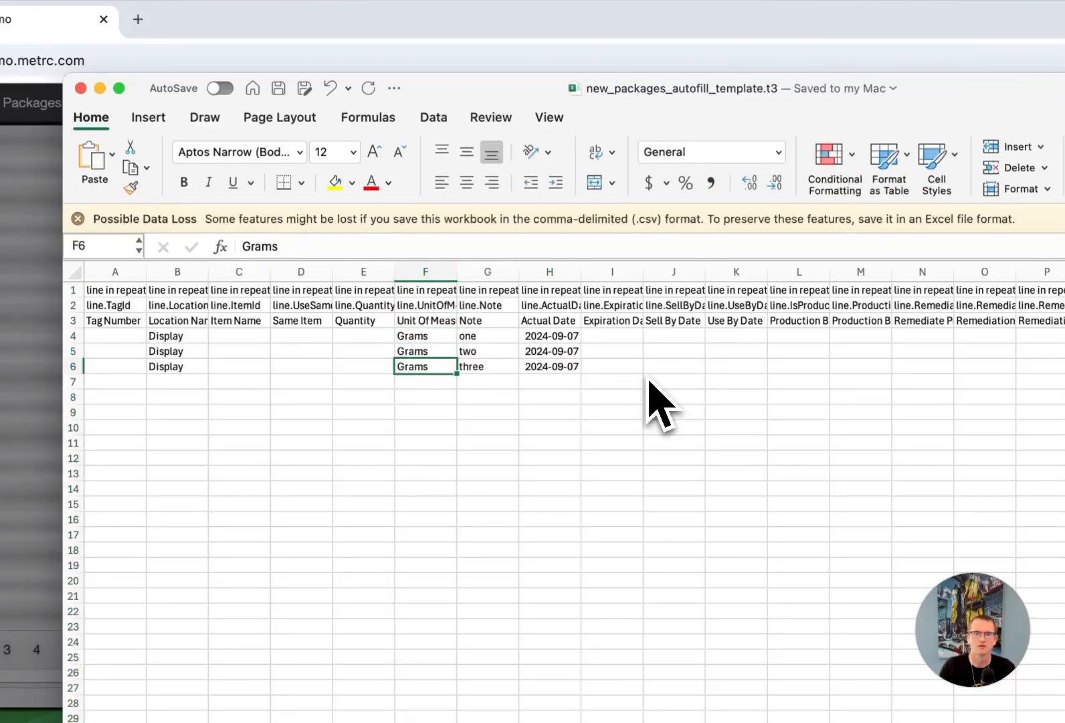
{"action": "left_click", "coordinate": [661, 443]}
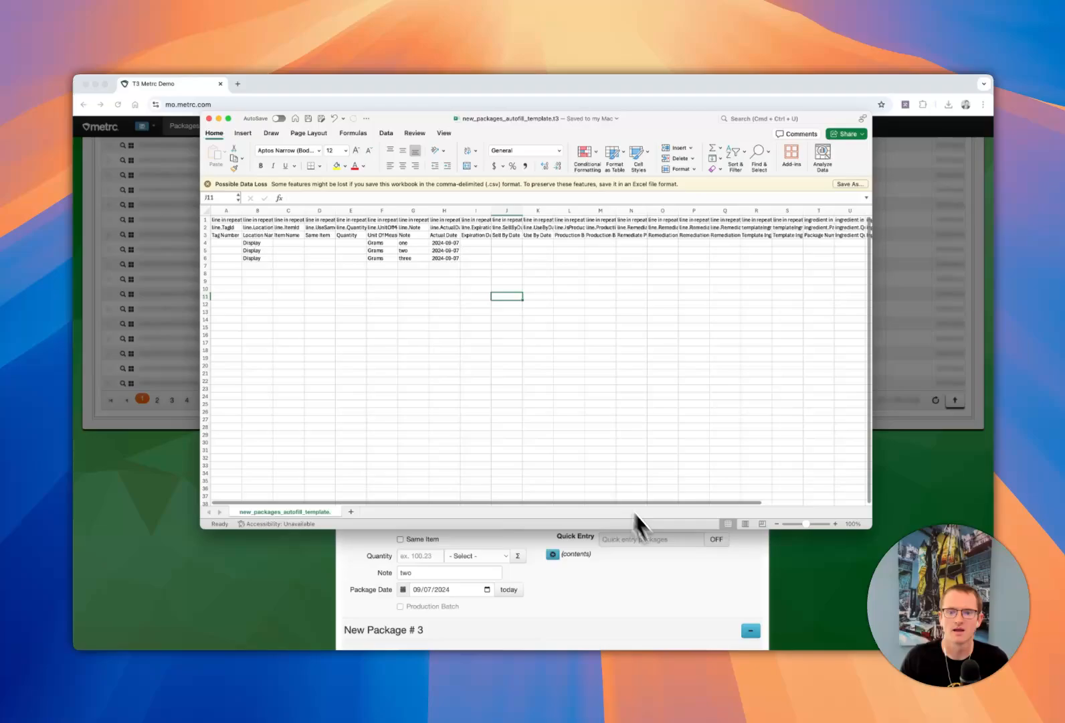
- Switch to the browser, autofill a fresh New Packages form from new_packages_autofill_template.t3.csv, check each package's unit, and close the form
{"action": "key", "text": "super+Tab"}
{"action": "scroll", "coordinate": [709, 442], "scroll_direction": "up", "scroll_amount": 15}
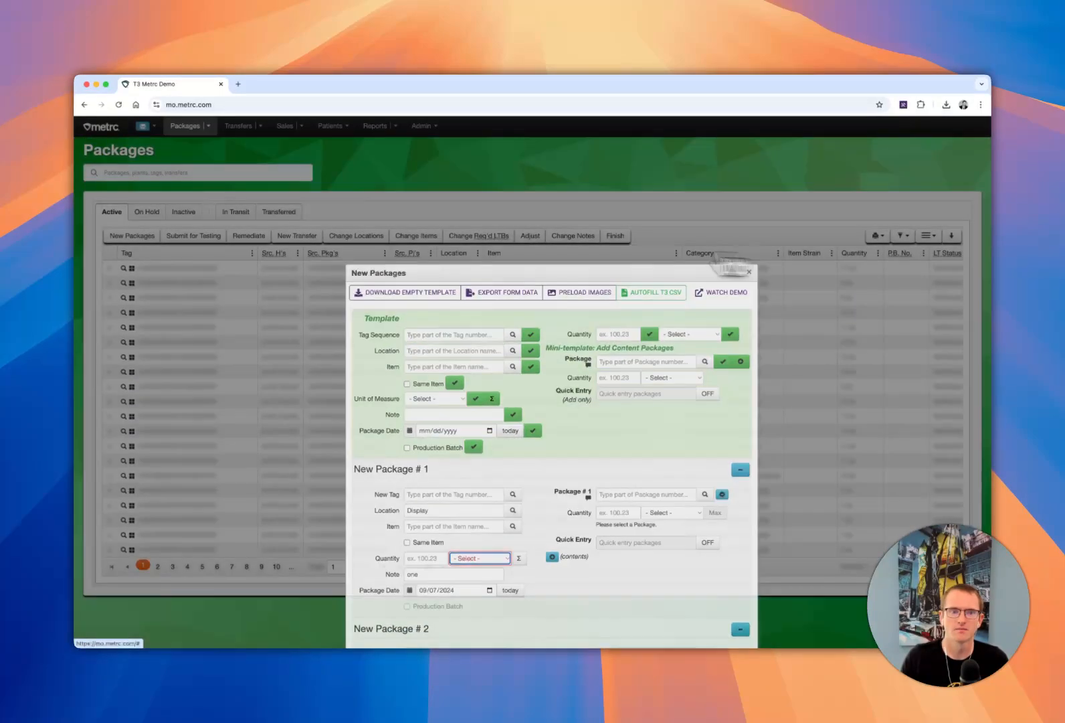
{"action": "left_click", "coordinate": [749, 272]}
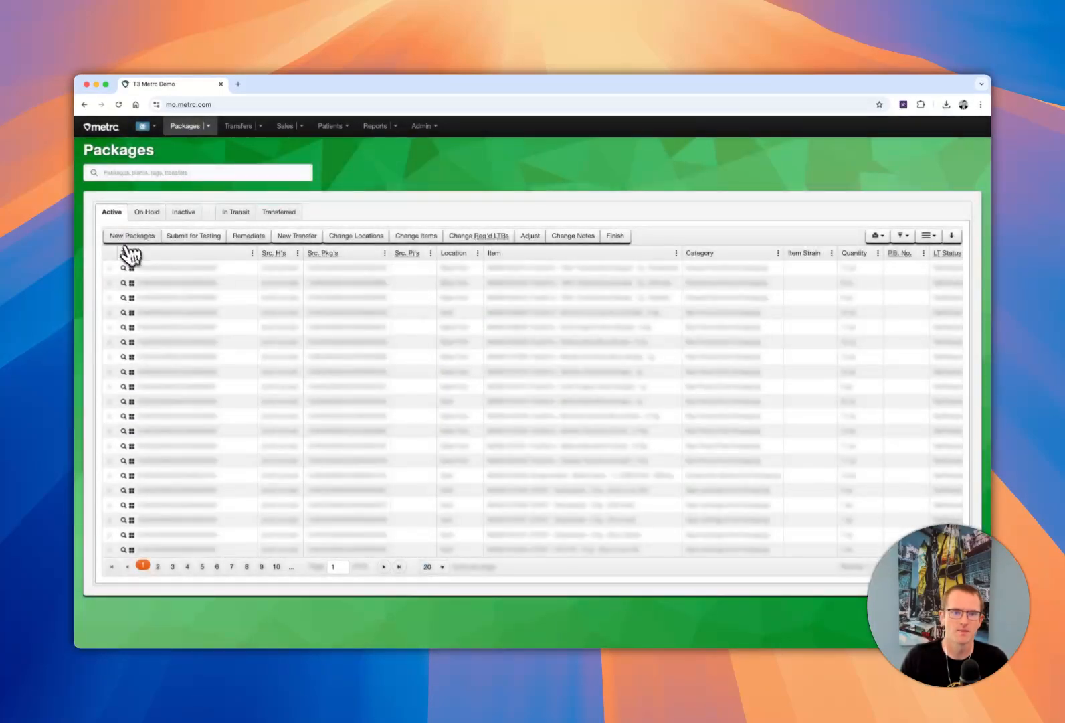
{"action": "left_click", "coordinate": [130, 235]}
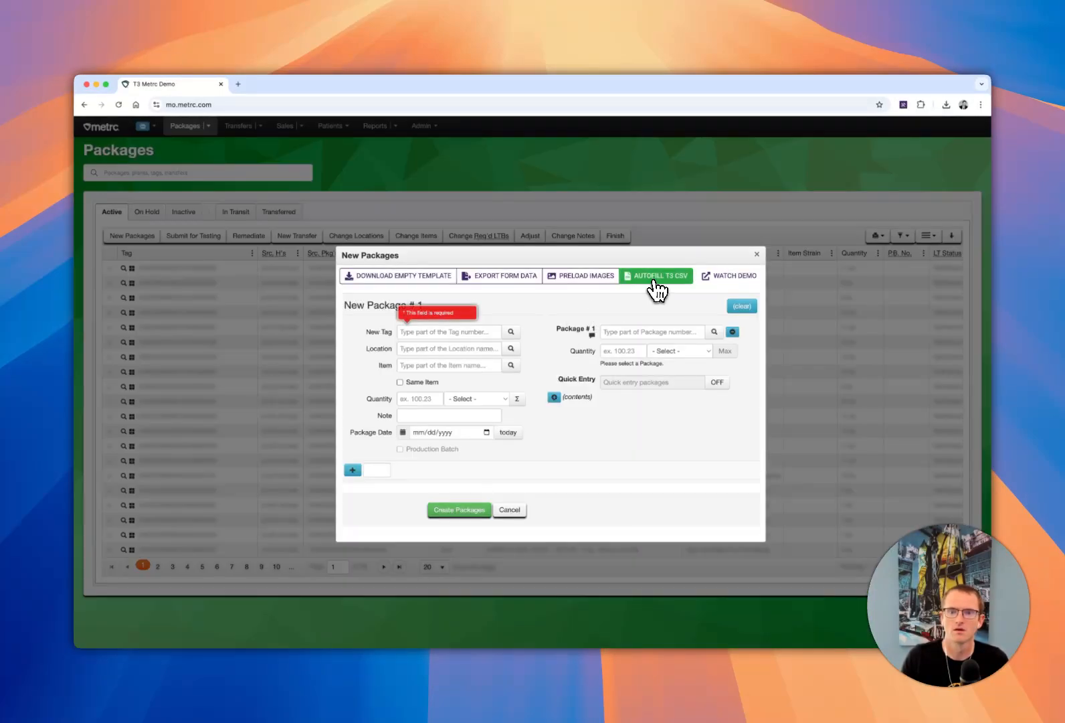
{"action": "left_click", "coordinate": [658, 289]}
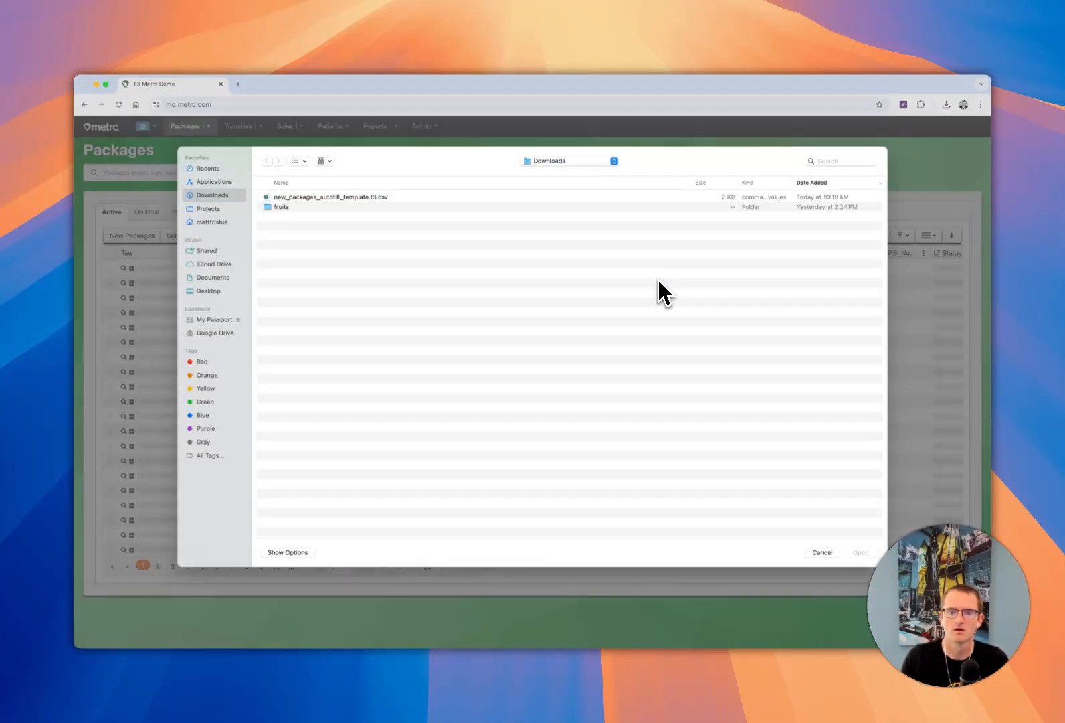
{"action": "double_click", "coordinate": [325, 205]}
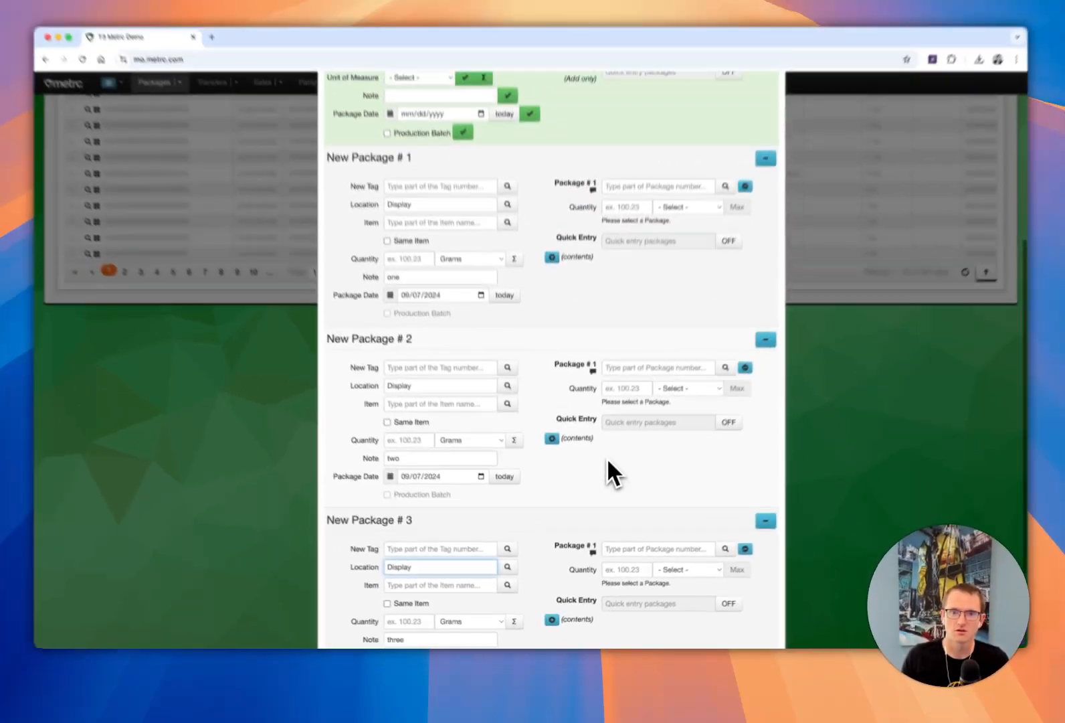
{"action": "scroll", "coordinate": [607, 459], "scroll_direction": "up", "scroll_amount": 1}
{"action": "scroll", "coordinate": [411, 310], "scroll_direction": "up", "scroll_amount": 4}
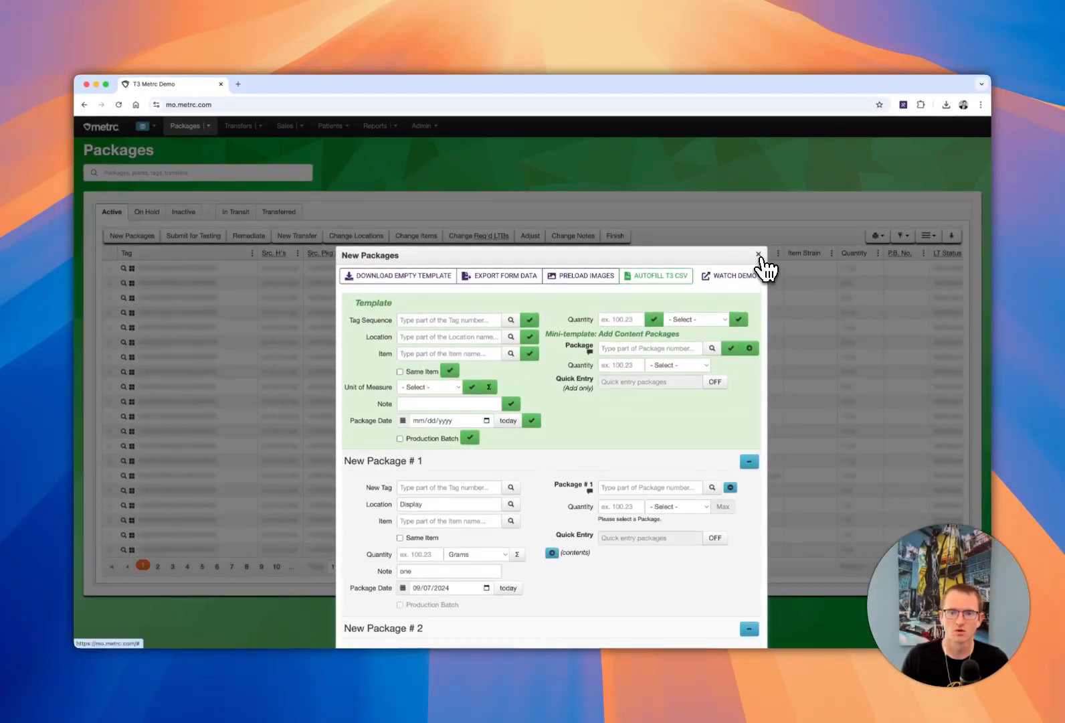
{"action": "left_click", "coordinate": [759, 255]}
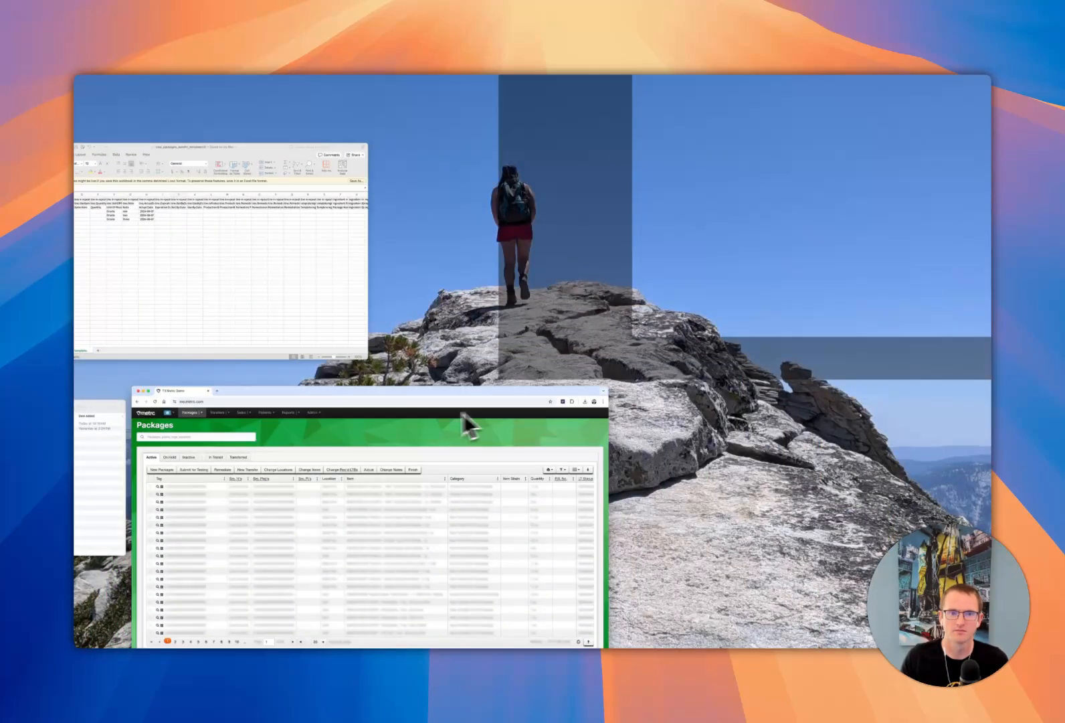
- Switch to the template workbook and fill the Same Item column with TRUE in row 4 and blah in row 6, leaving row 5 blank
{"action": "left_click", "coordinate": [318, 271]}
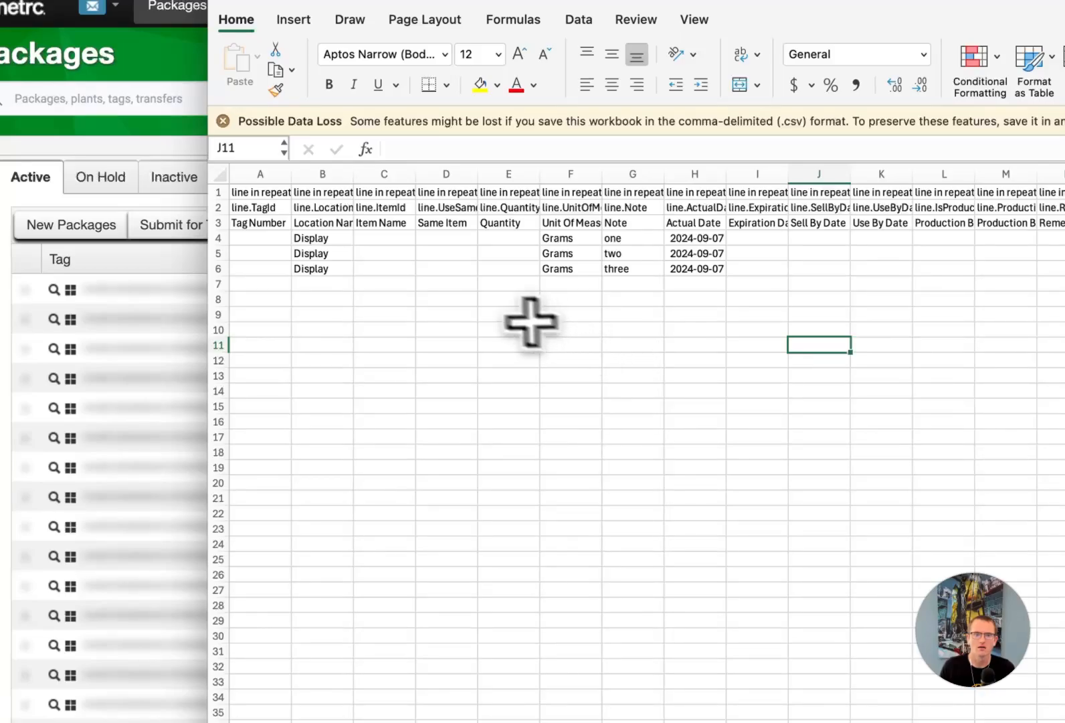
{"action": "left_click", "coordinate": [443, 225]}
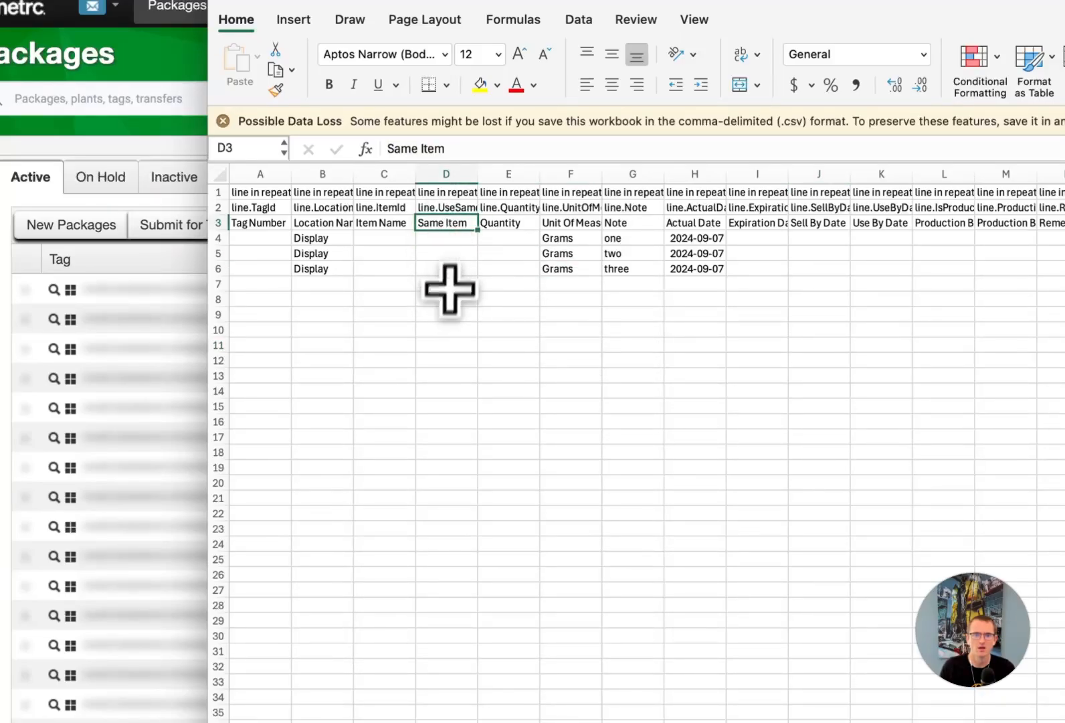
{"action": "left_click", "coordinate": [455, 237]}
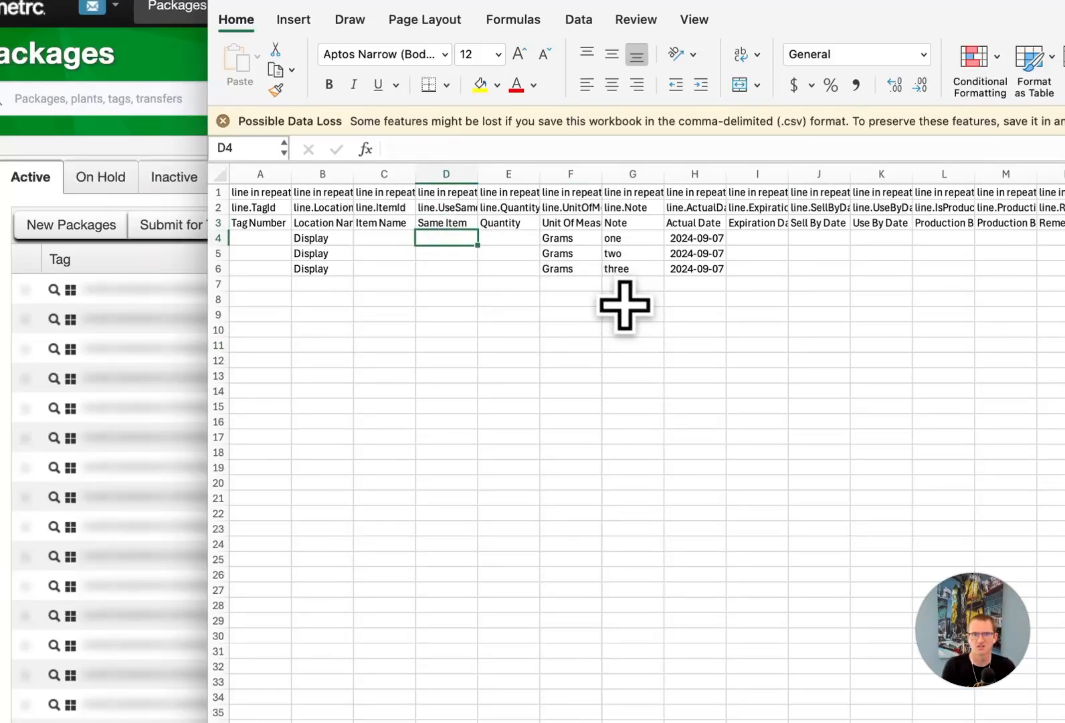
{"action": "type", "text": "true"}
{"action": "key", "text": "Return"}
{"action": "key", "text": "Return"}
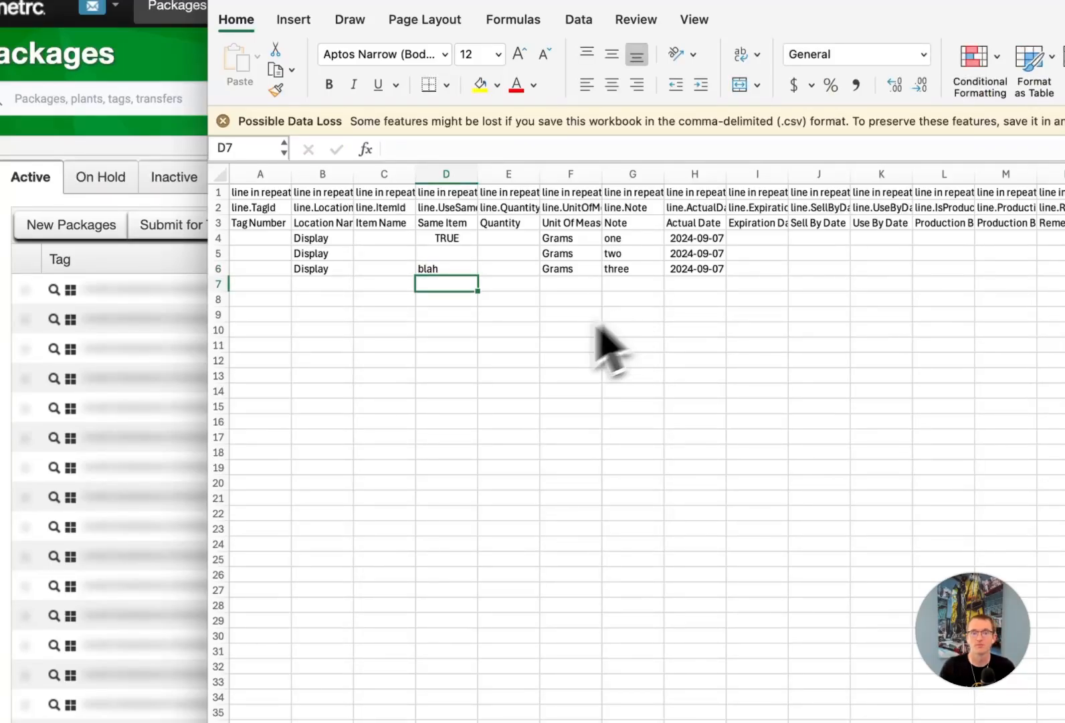
{"action": "key", "text": "Up"}
{"action": "key", "text": "Up"}
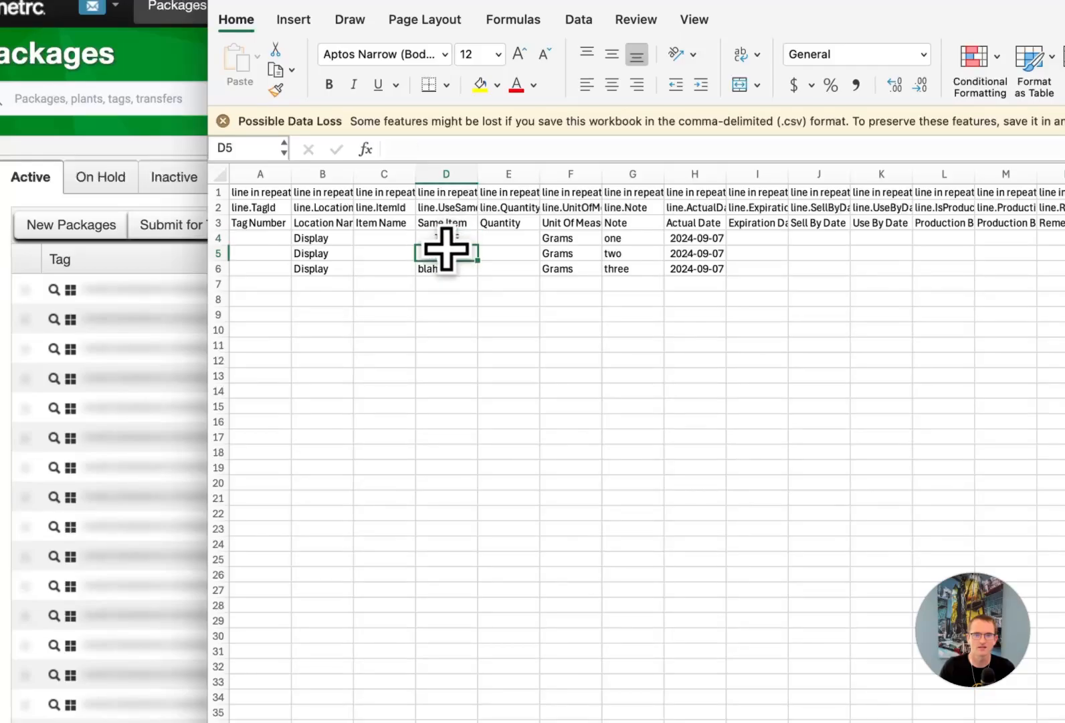
{"action": "left_click", "coordinate": [449, 271]}
{"action": "left_click", "coordinate": [492, 359]}
- Switch to the browser and autofill a new New Packages form from the template to check each package's Same Item setting
{"action": "left_click", "coordinate": [618, 66]}
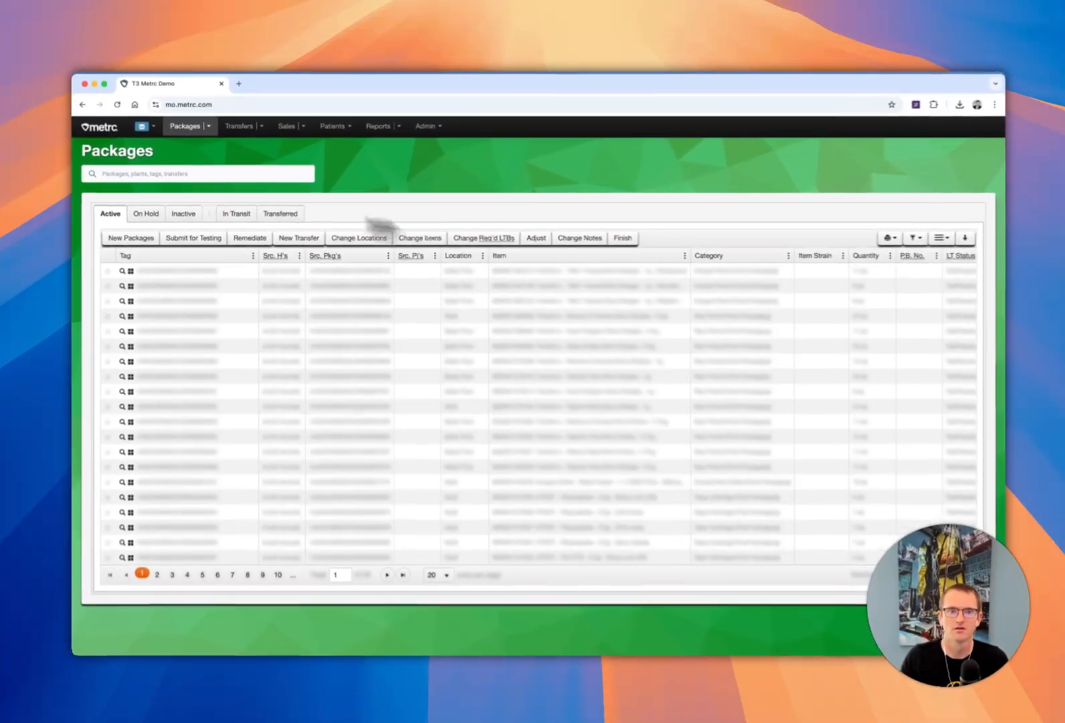
{"action": "left_click", "coordinate": [138, 235]}
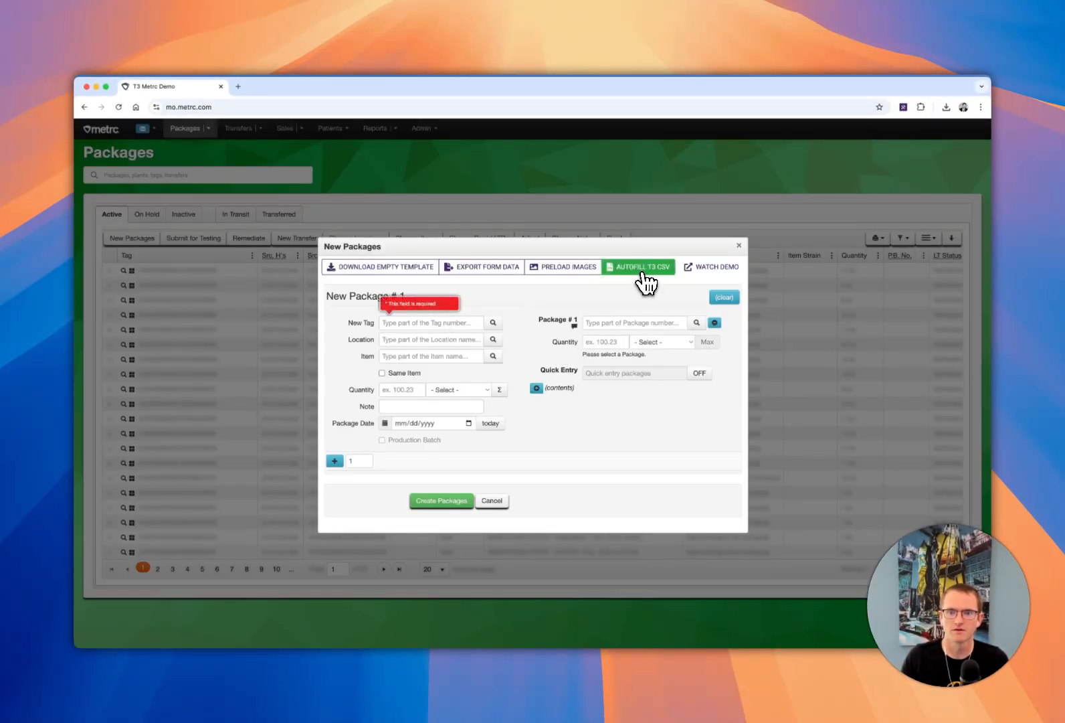
{"action": "left_click", "coordinate": [644, 268]}
{"action": "left_click", "coordinate": [344, 206]}
{"action": "double_click", "coordinate": [344, 206]}
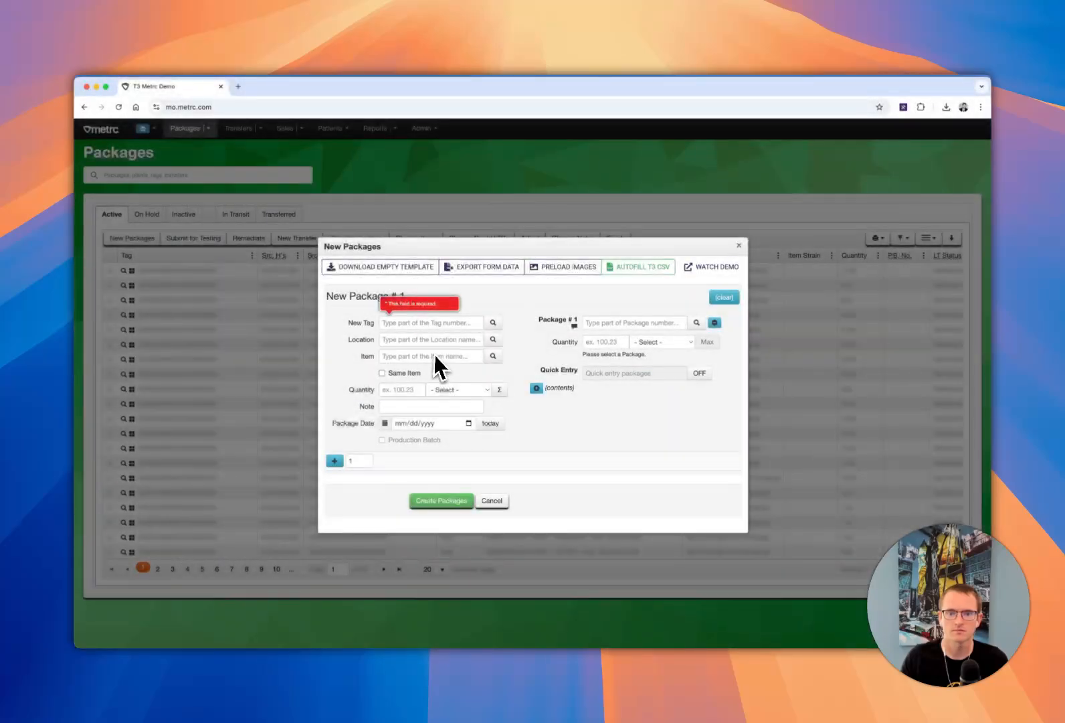
{"action": "scroll", "coordinate": [436, 356], "scroll_direction": "down", "scroll_amount": 5}
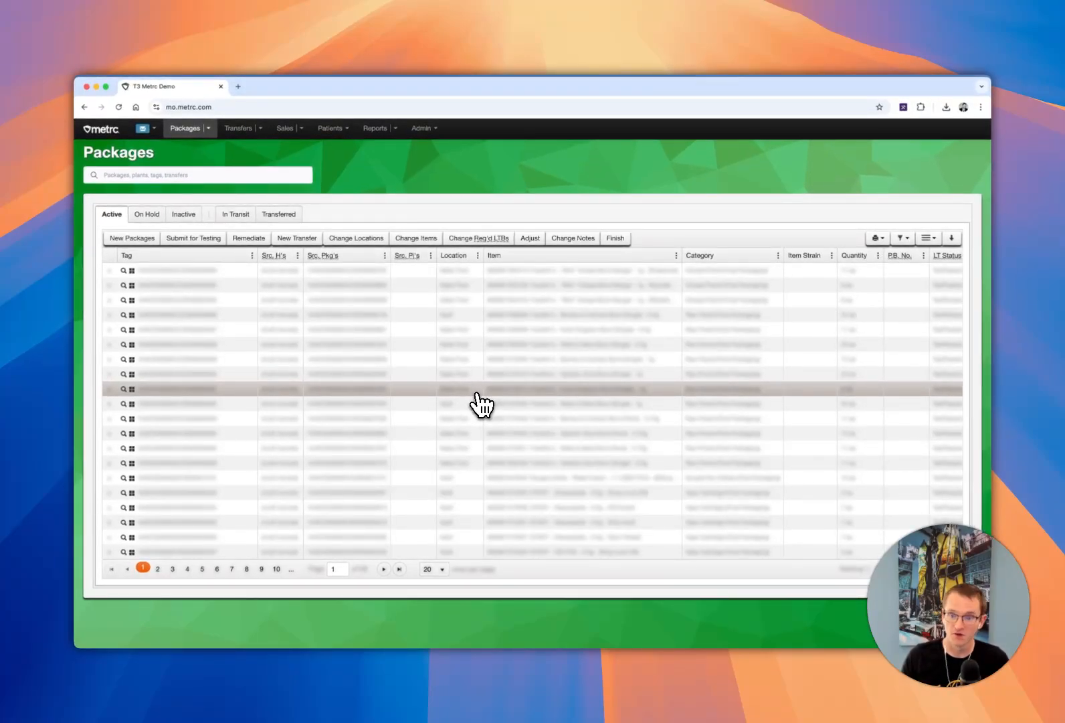
- Go to the Items administration page, open the Add Items form and download its empty autofill template
{"action": "mouse_move", "coordinate": [422, 131]}
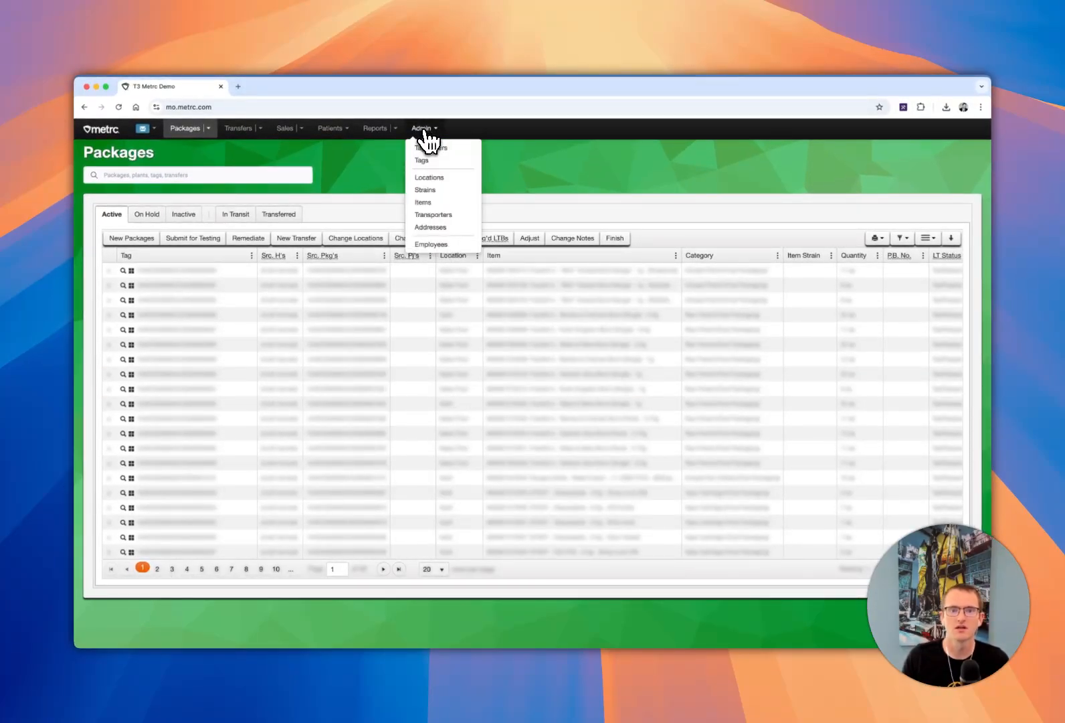
{"action": "left_click", "coordinate": [439, 203]}
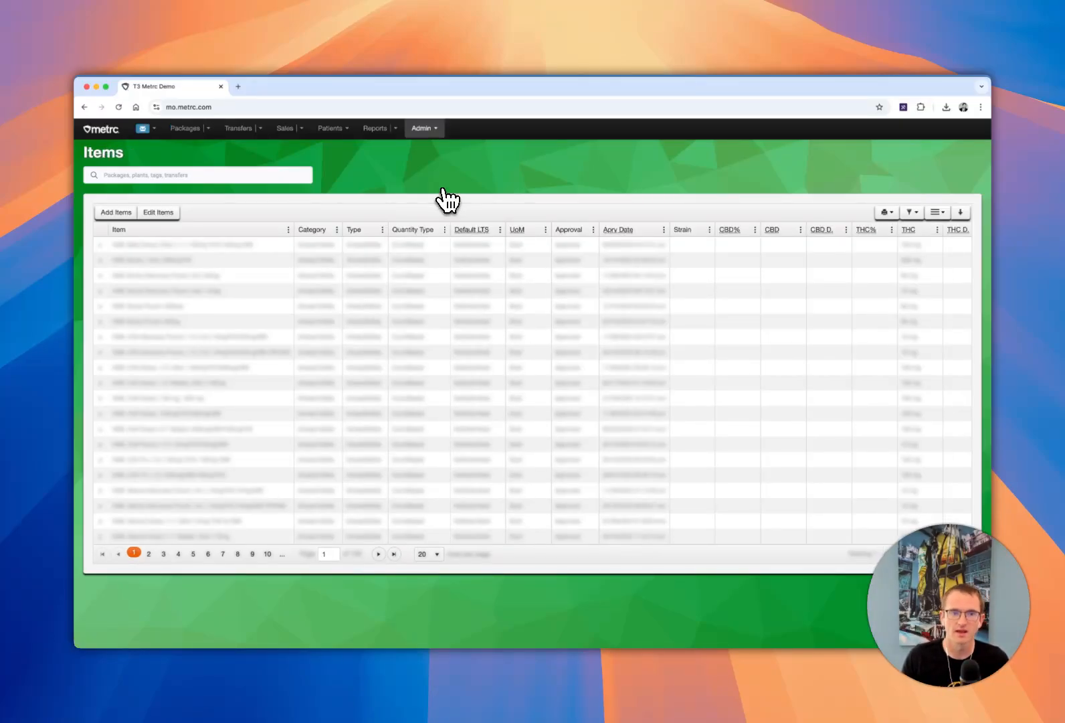
{"action": "left_click", "coordinate": [121, 212]}
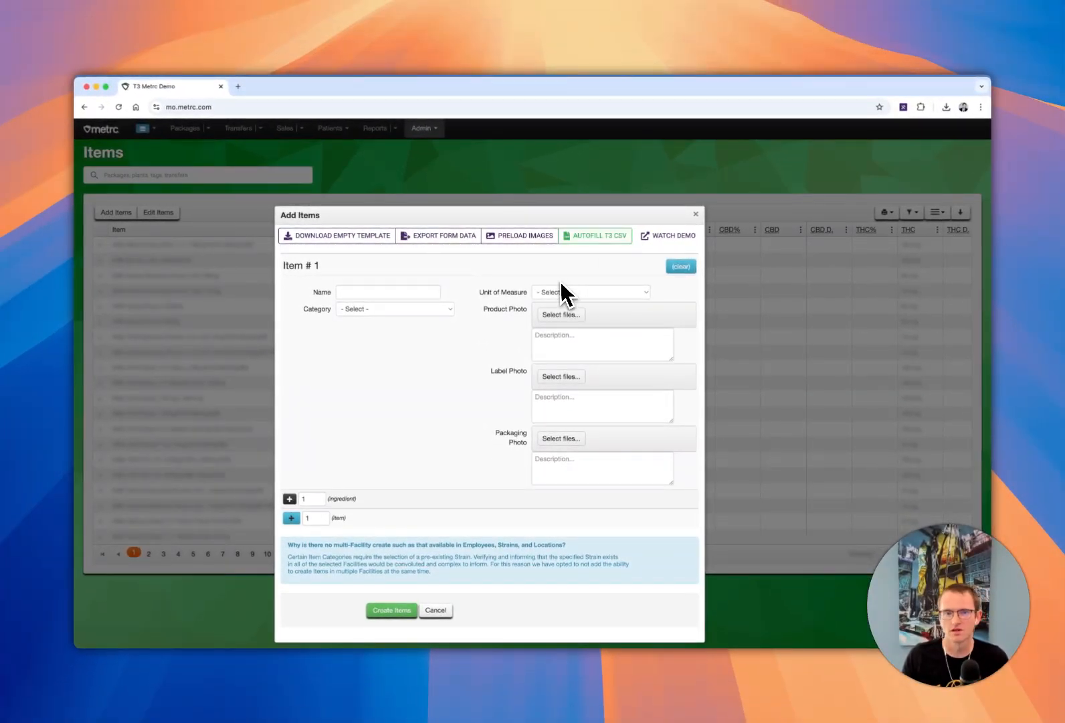
{"action": "left_click", "coordinate": [327, 236]}
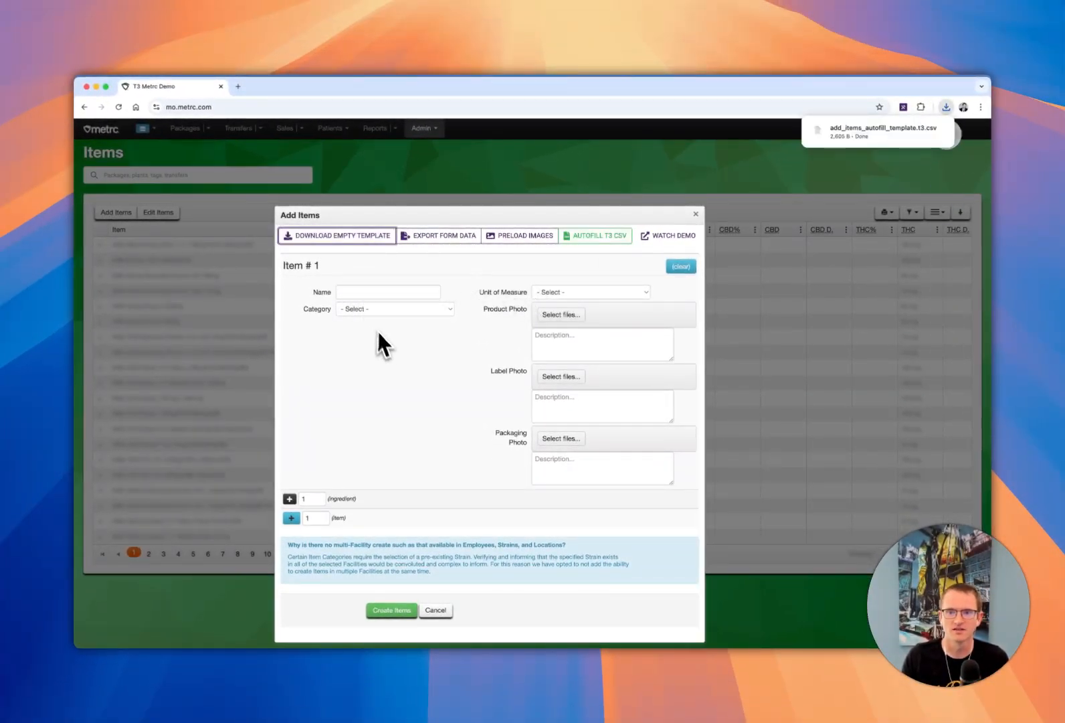
{"action": "left_click", "coordinate": [388, 359]}
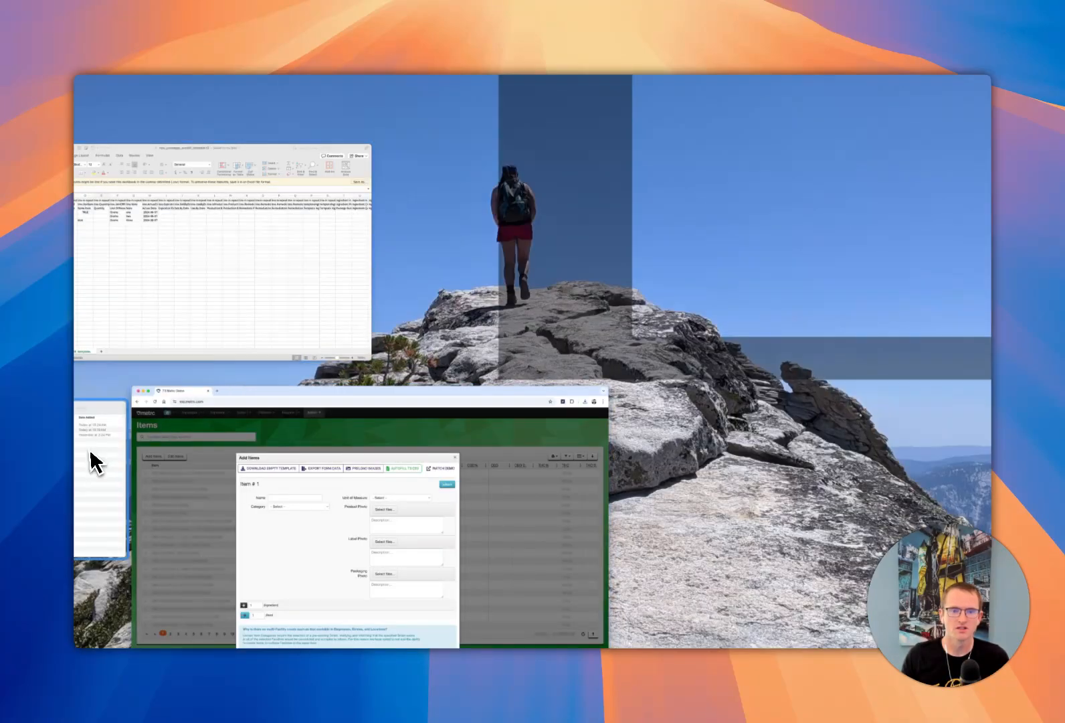
- Switch to Finder's Downloads folder and examine the image files in the fruits folder, including its subfolders folder1 and folder2
{"action": "left_click", "coordinate": [91, 452]}
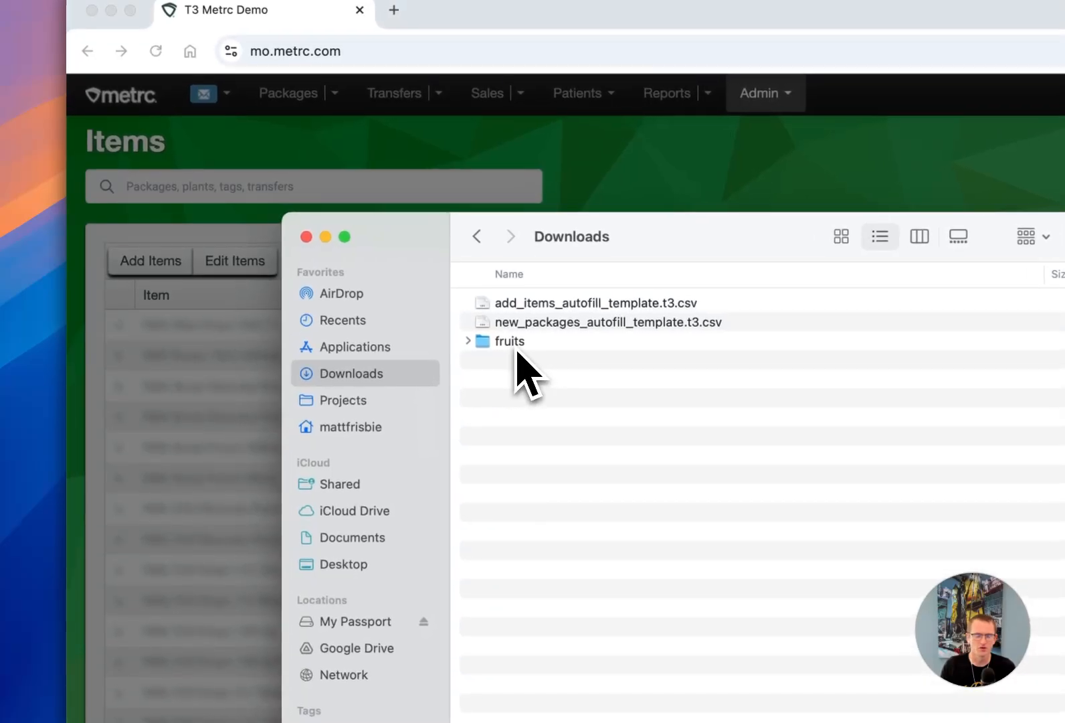
{"action": "double_click", "coordinate": [515, 343]}
{"action": "left_click", "coordinate": [521, 347]}
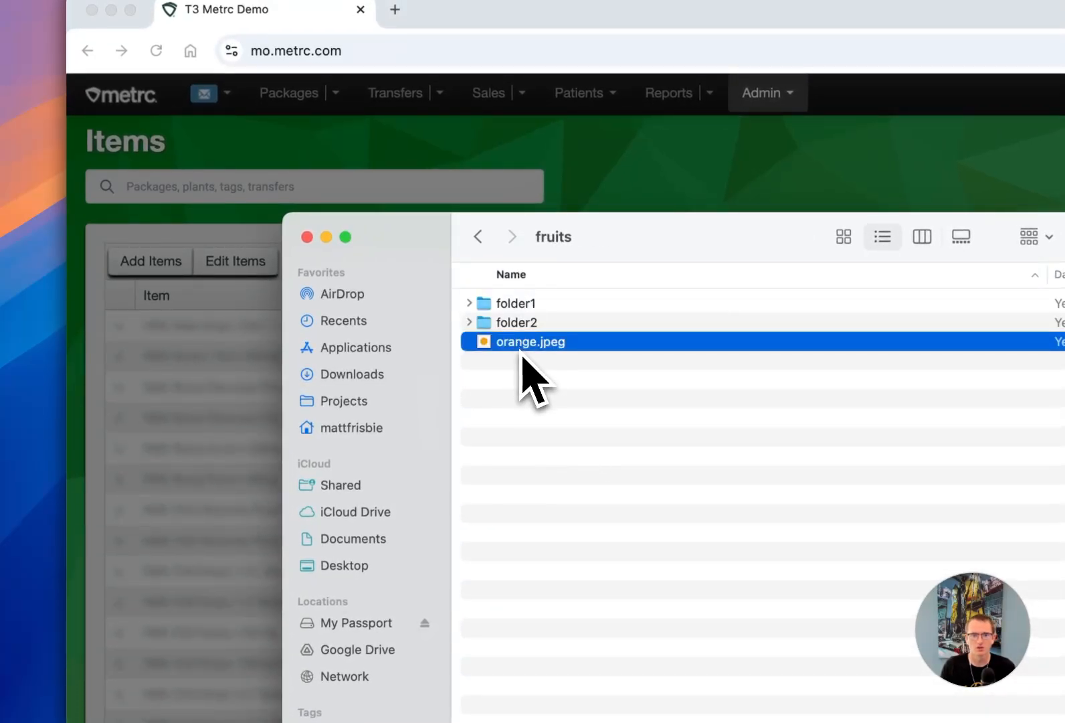
{"action": "left_click", "coordinate": [520, 322]}
{"action": "left_click", "coordinate": [522, 303]}
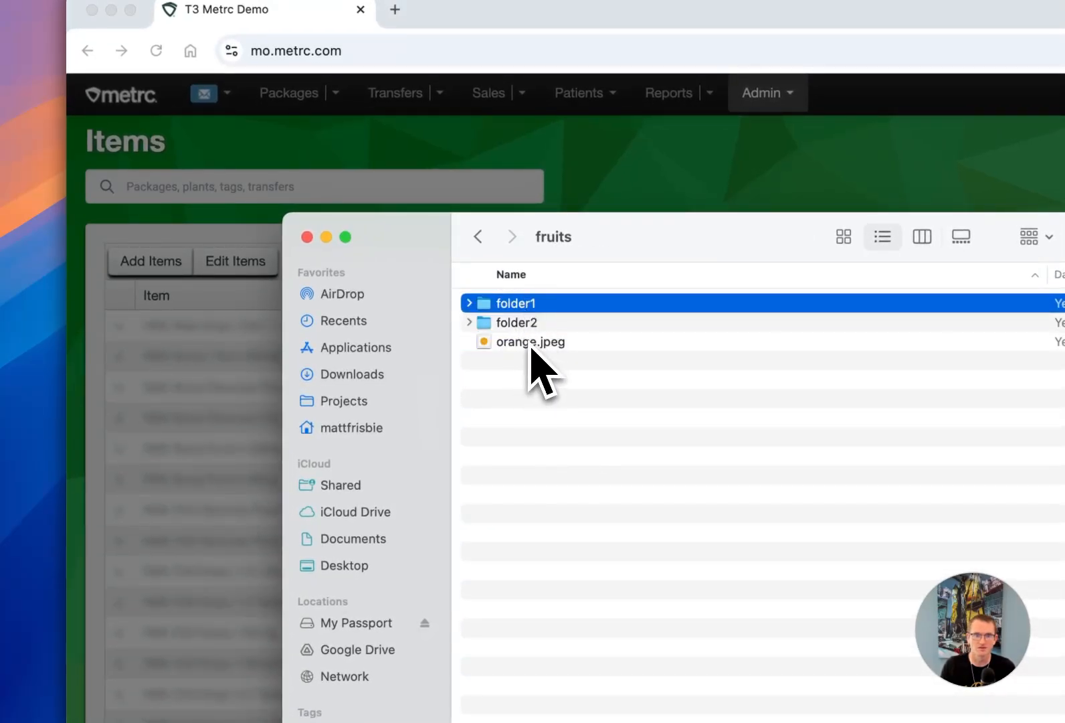
{"action": "double_click", "coordinate": [522, 328]}
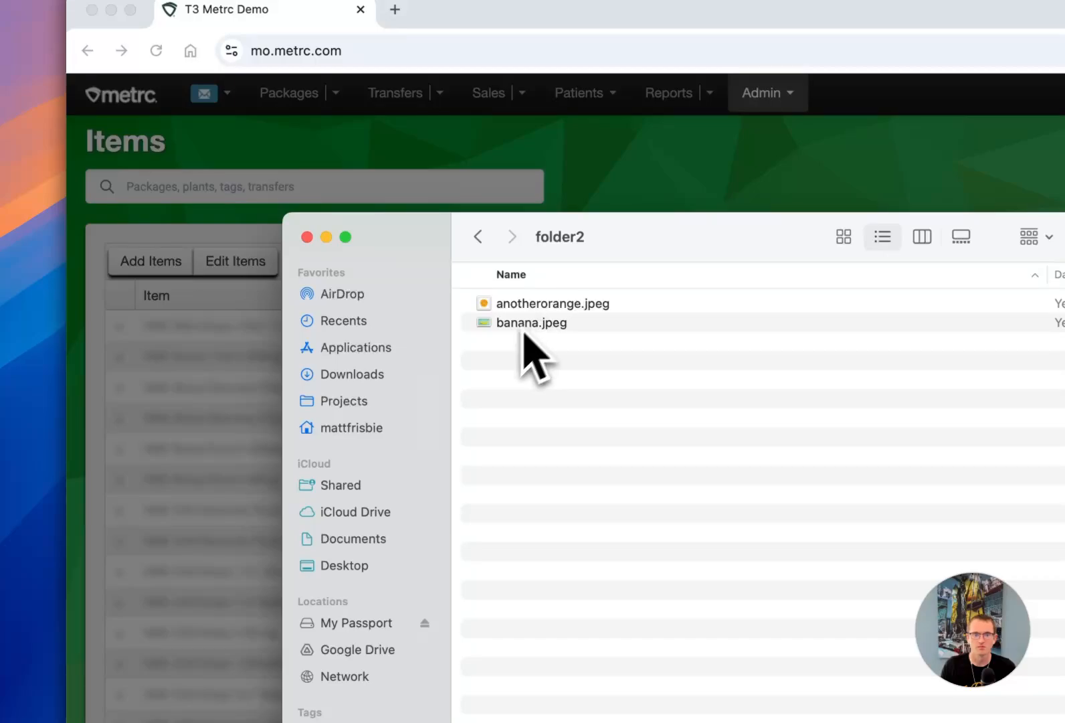
{"action": "left_click", "coordinate": [480, 240]}
{"action": "double_click", "coordinate": [529, 305]}
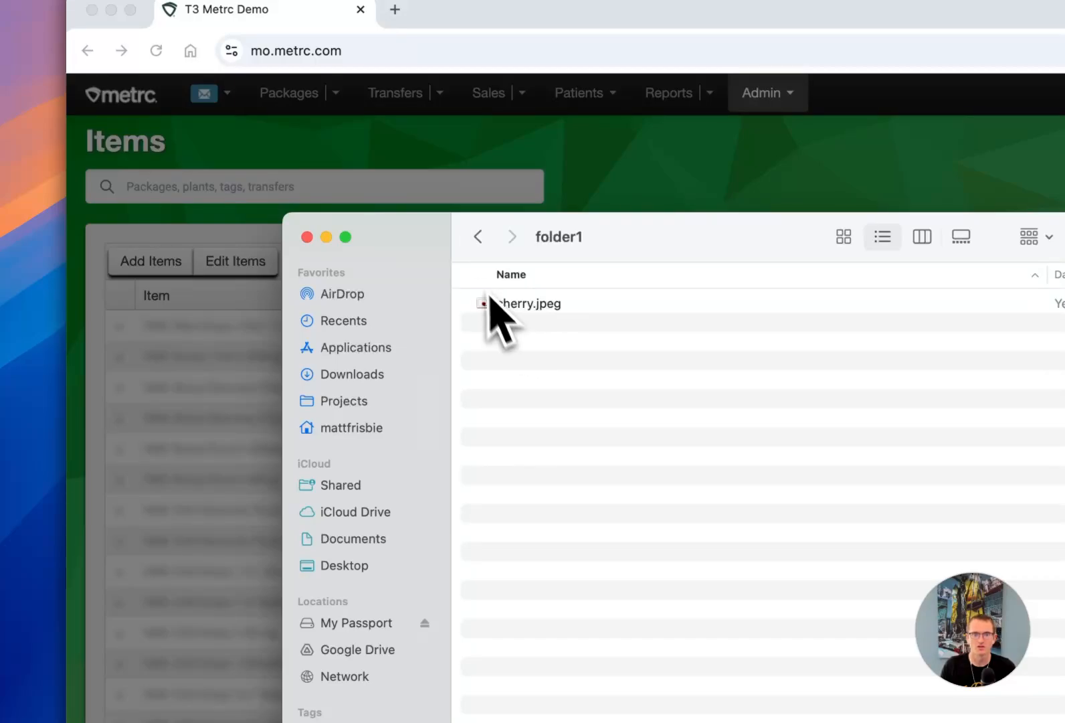
{"action": "left_click", "coordinate": [478, 241]}
{"action": "left_click", "coordinate": [477, 245]}
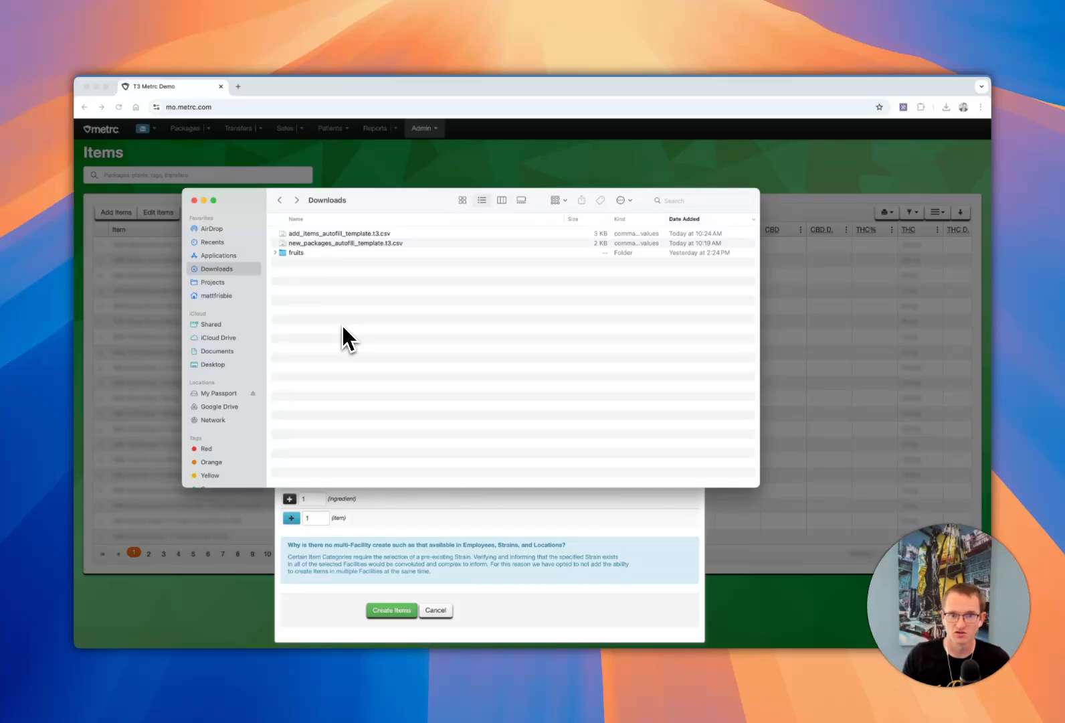
{"action": "left_click", "coordinate": [300, 253]}
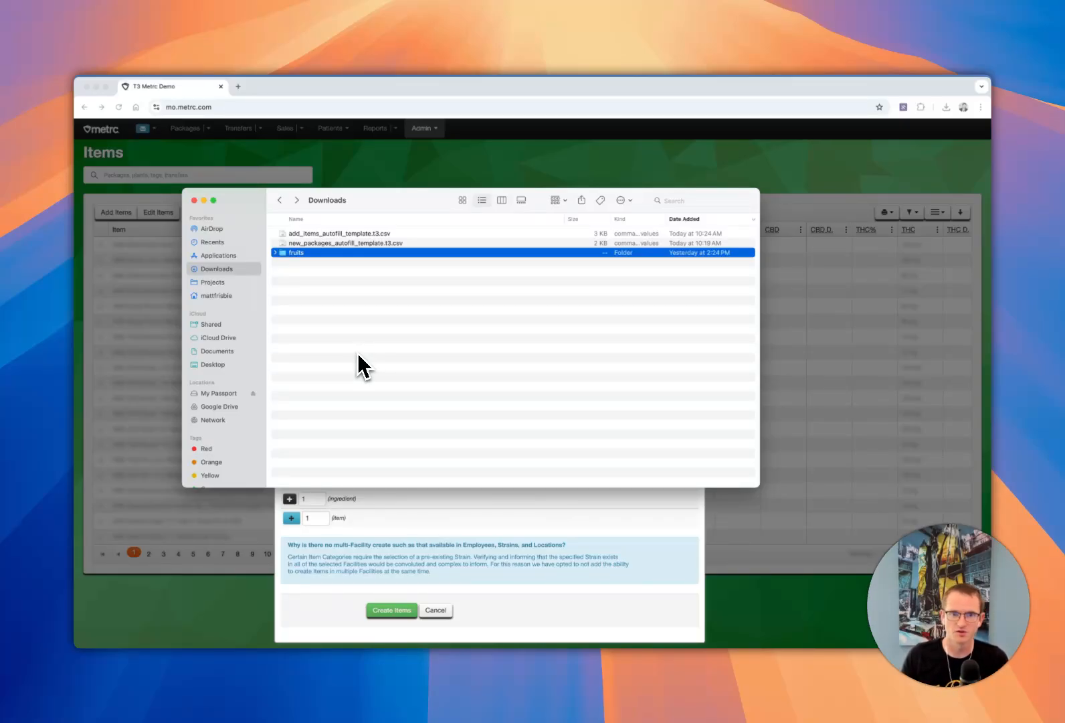
- Switch to the browser and preload all images from the Downloads folder's fruits folder into the Add Items form
{"action": "left_click", "coordinate": [359, 350]}
{"action": "left_click", "coordinate": [304, 253]}
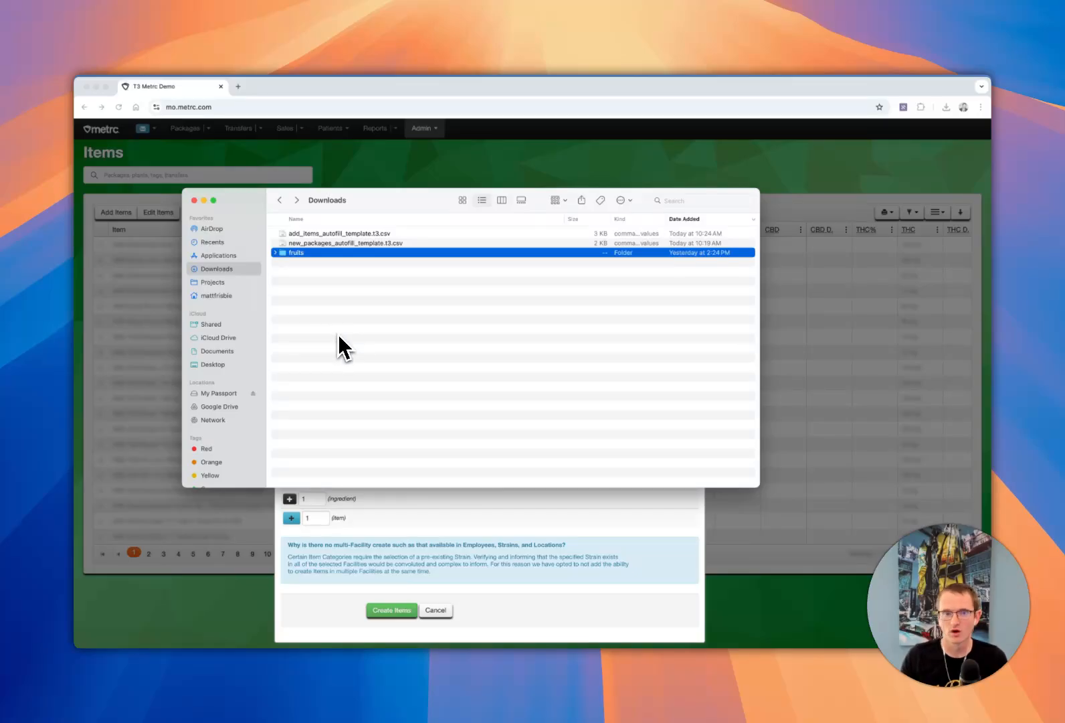
{"action": "left_click", "coordinate": [339, 336]}
{"action": "left_click", "coordinate": [507, 516]}
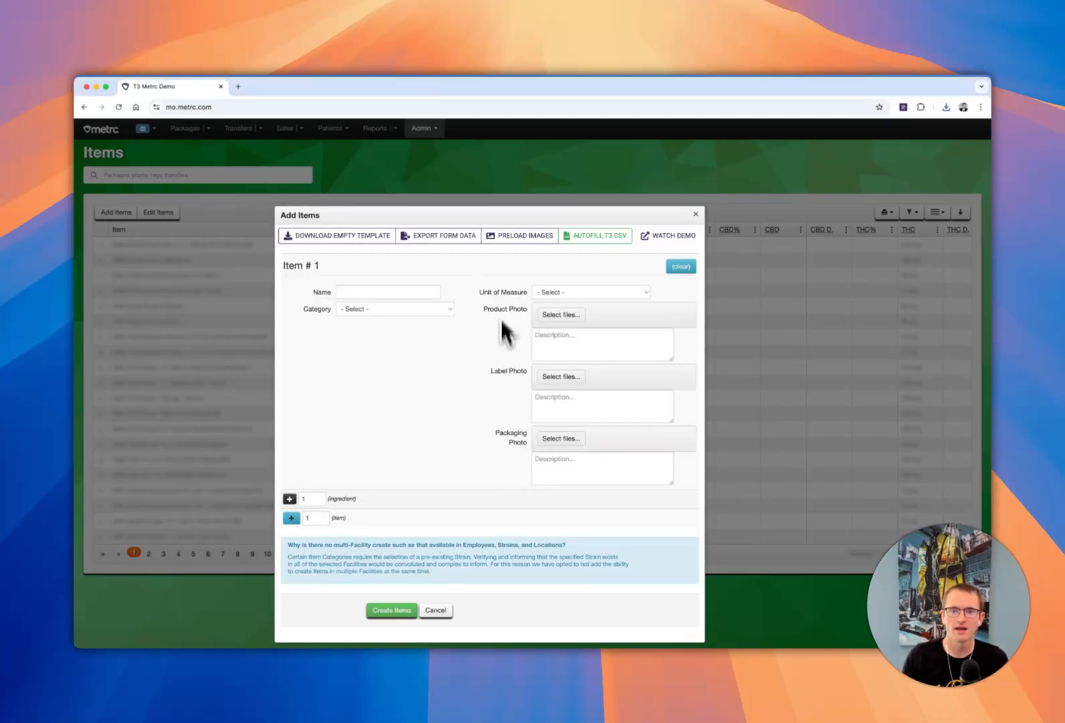
{"action": "left_click", "coordinate": [516, 237]}
{"action": "left_click", "coordinate": [318, 223]}
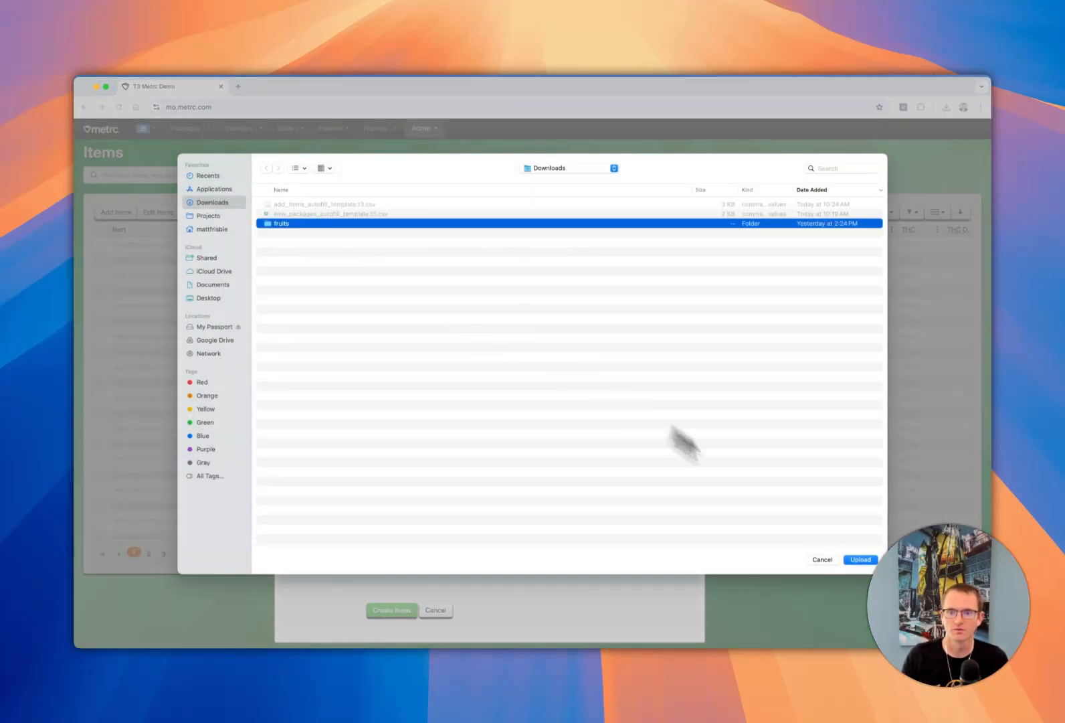
{"action": "key", "text": "Return"}
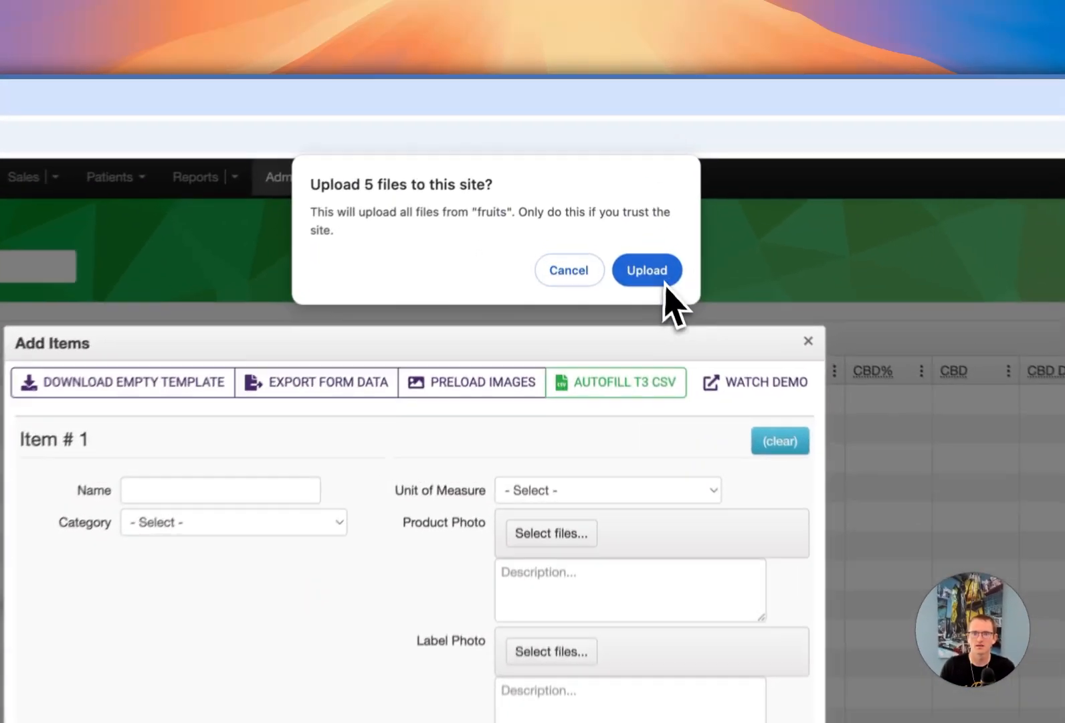
{"action": "left_click", "coordinate": [611, 177]}
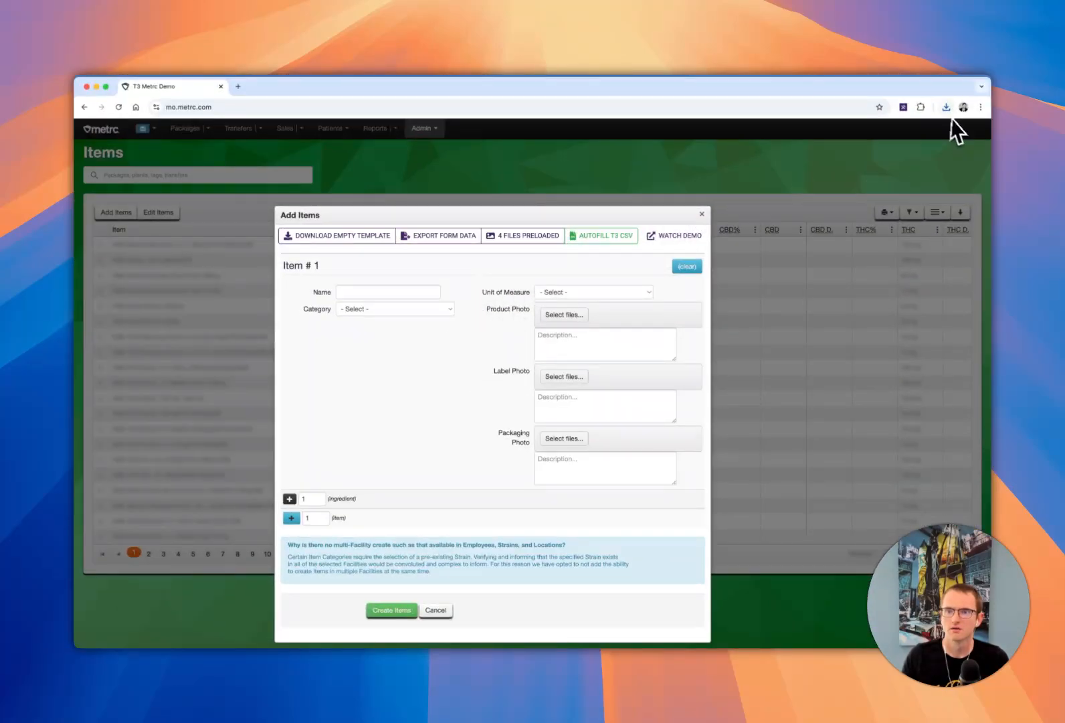
- Open the downloaded add_items_autofill_template.t3.csv in Excel and go to its image file columns, ending at ProductImageFileSystemIds
{"action": "left_click", "coordinate": [947, 107]}
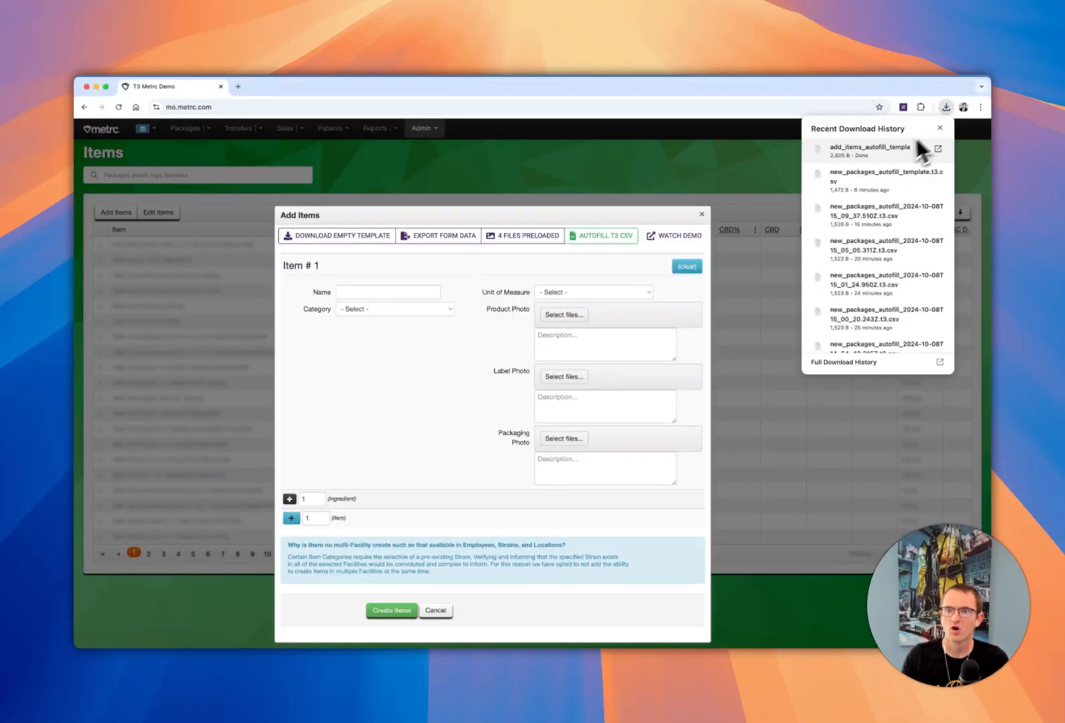
{"action": "left_click", "coordinate": [920, 145]}
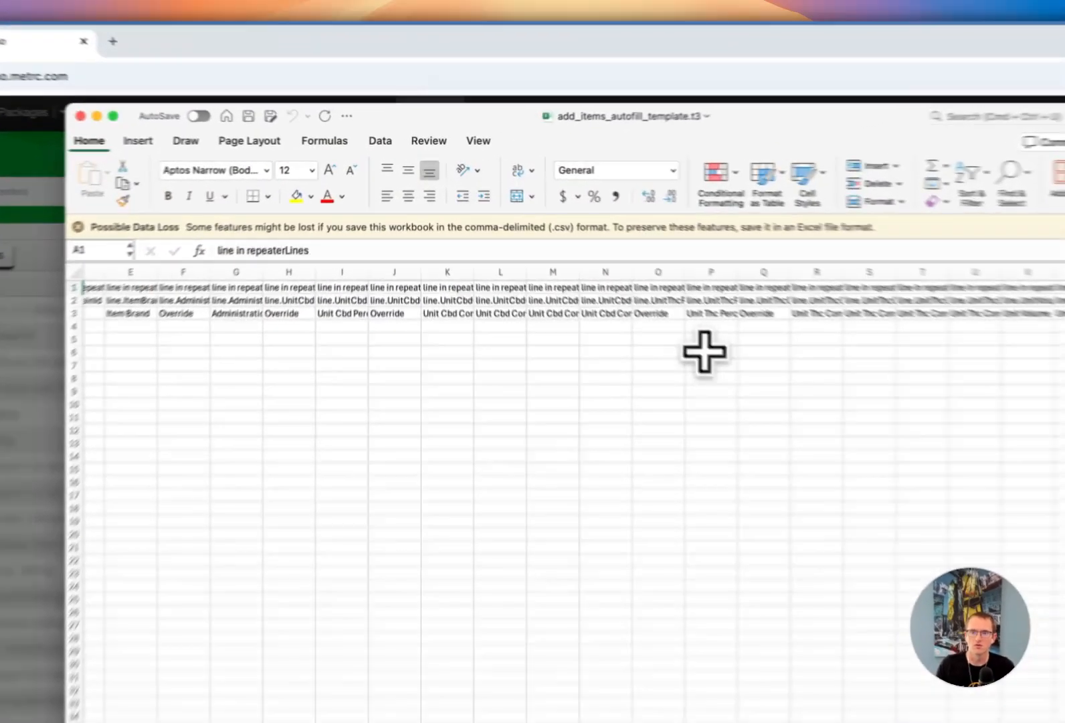
{"action": "scroll", "coordinate": [576, 271], "scroll_direction": "right", "scroll_amount": 15}
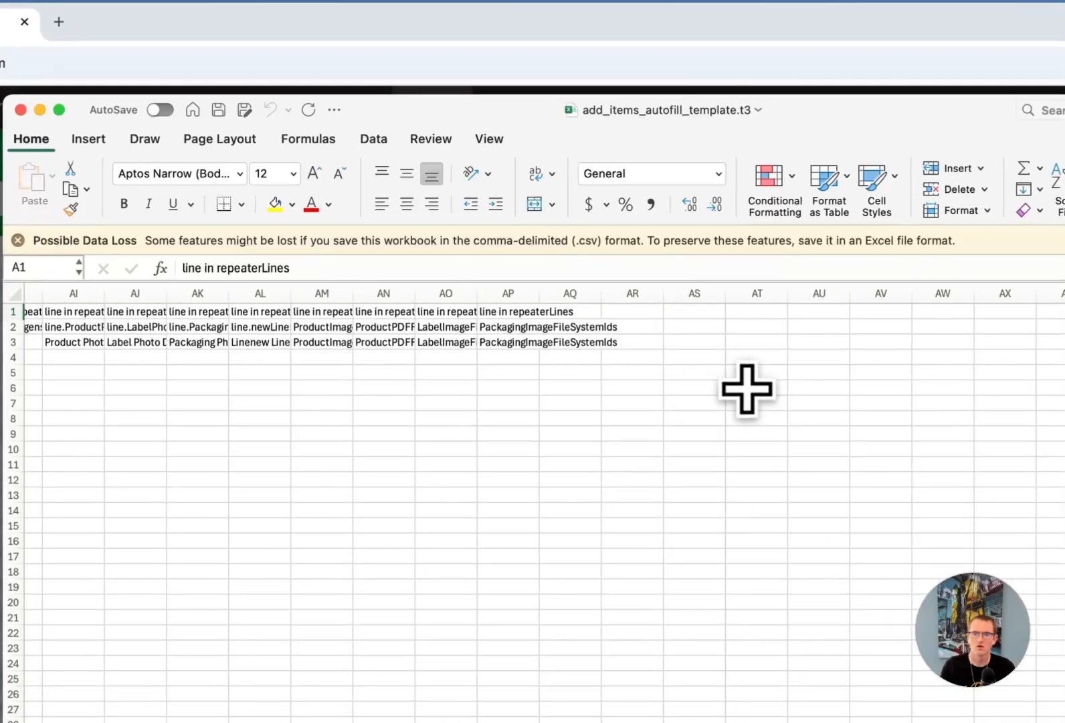
{"action": "left_click", "coordinate": [506, 342]}
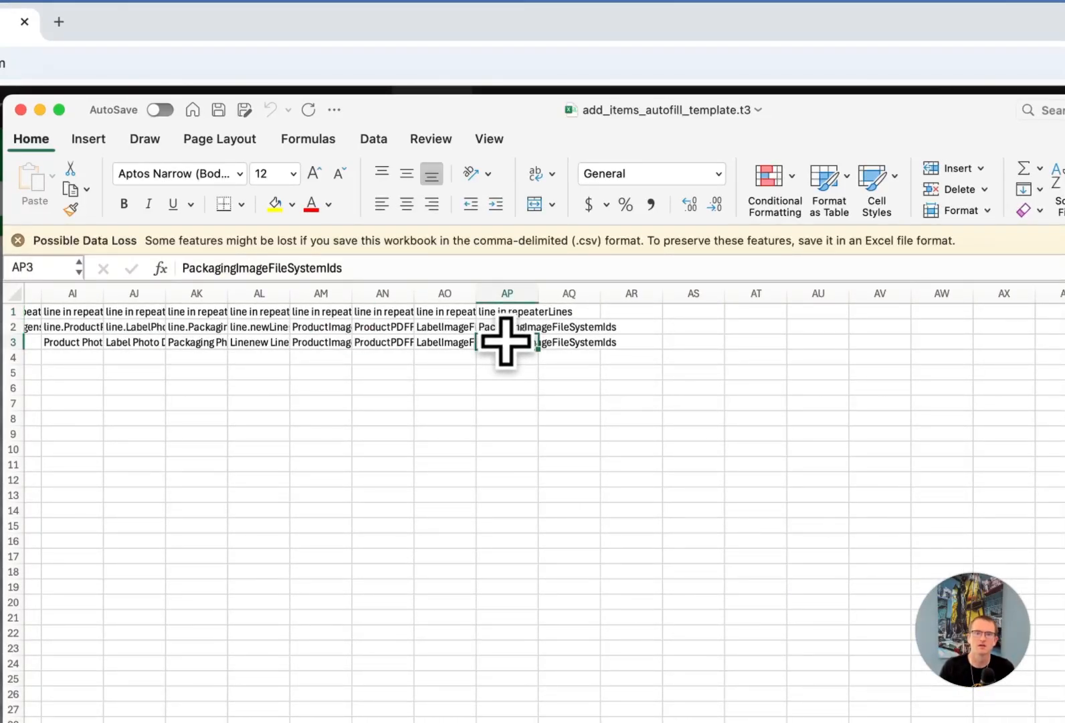
{"action": "key", "text": "Left"}
{"action": "key", "text": "Left"}
{"action": "key", "text": "Left"}
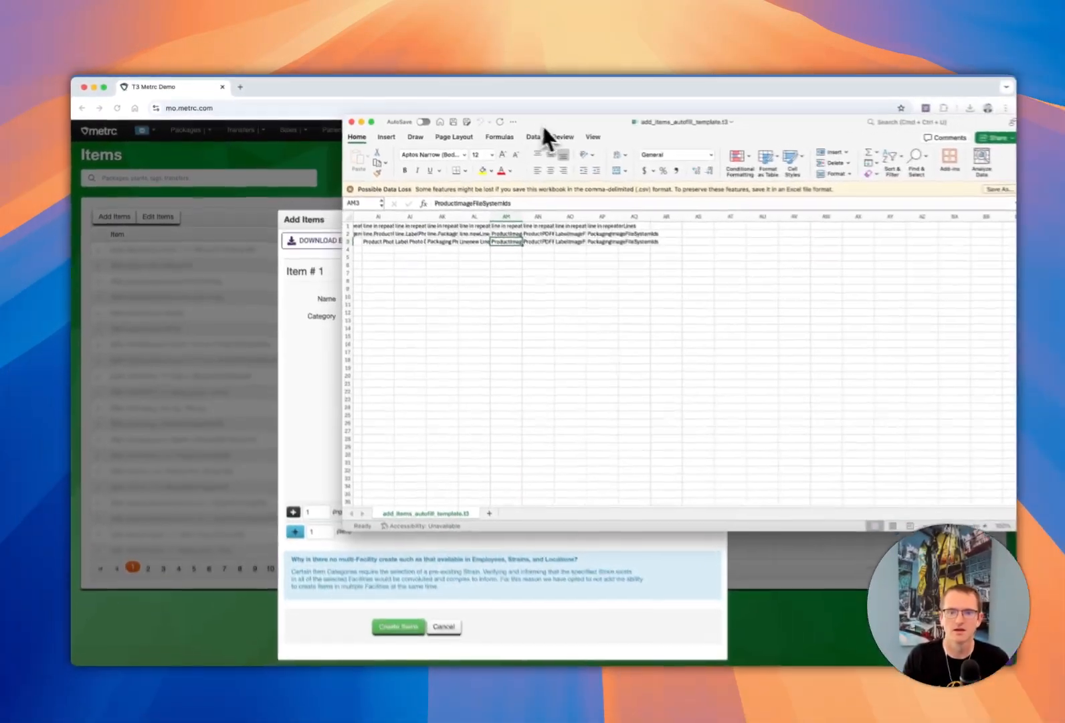
- Enter cherry, orange and kiwi as row 4's product, label and packaging images, leaving the product PDF column blank, and save the template
{"action": "left_click_drag", "start_coordinate": [545, 128], "coordinate": [395, 408]}
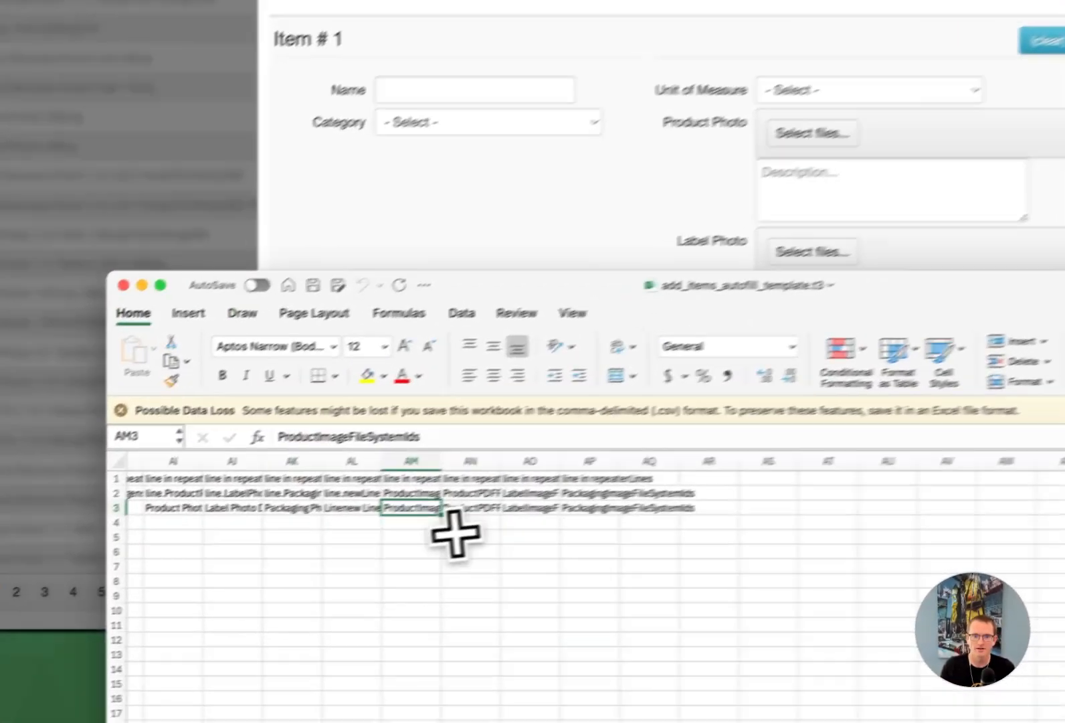
{"action": "left_click", "coordinate": [352, 518]}
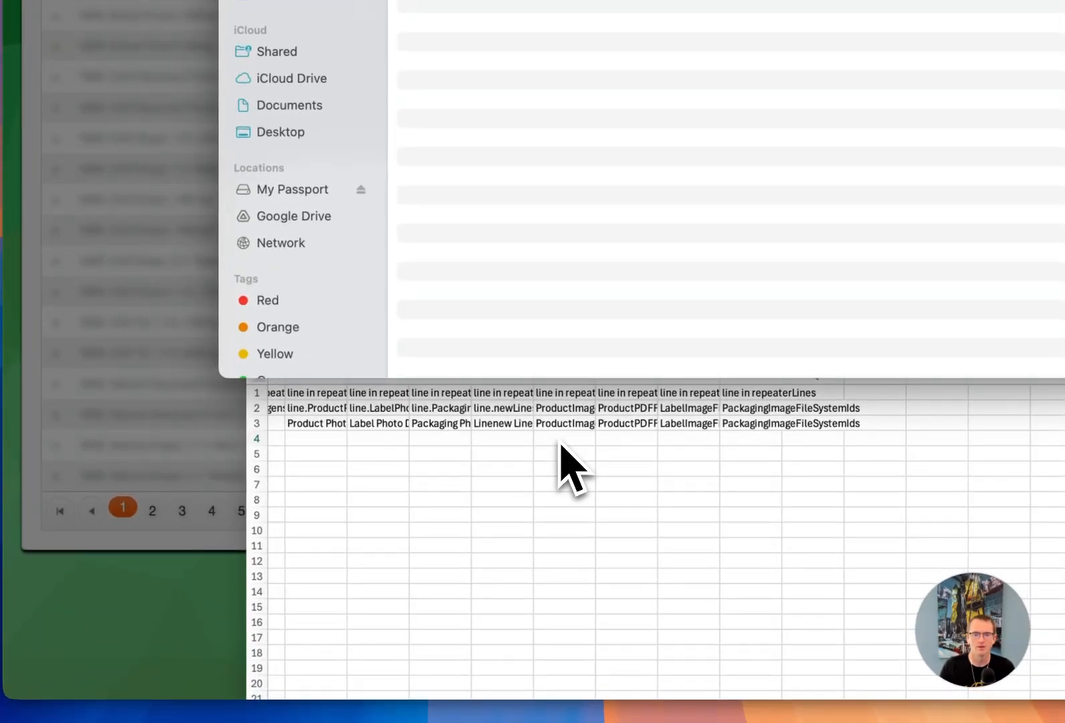
{"action": "left_click", "coordinate": [561, 444]}
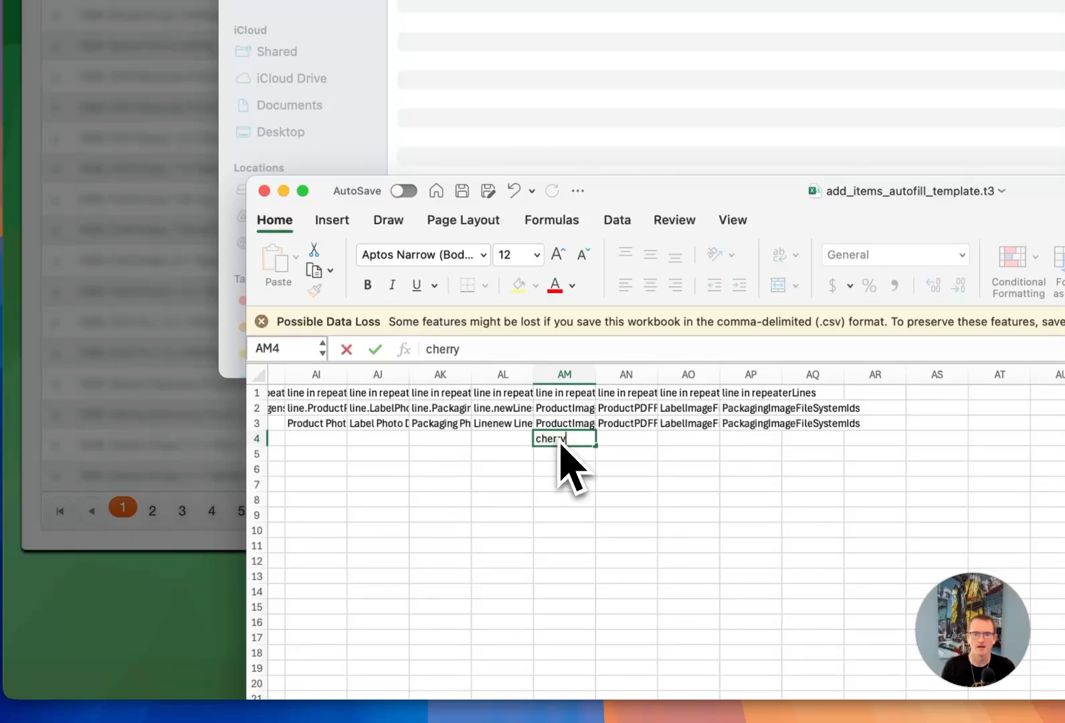
{"action": "key", "text": "Tab"}
{"action": "key", "text": "Tab"}
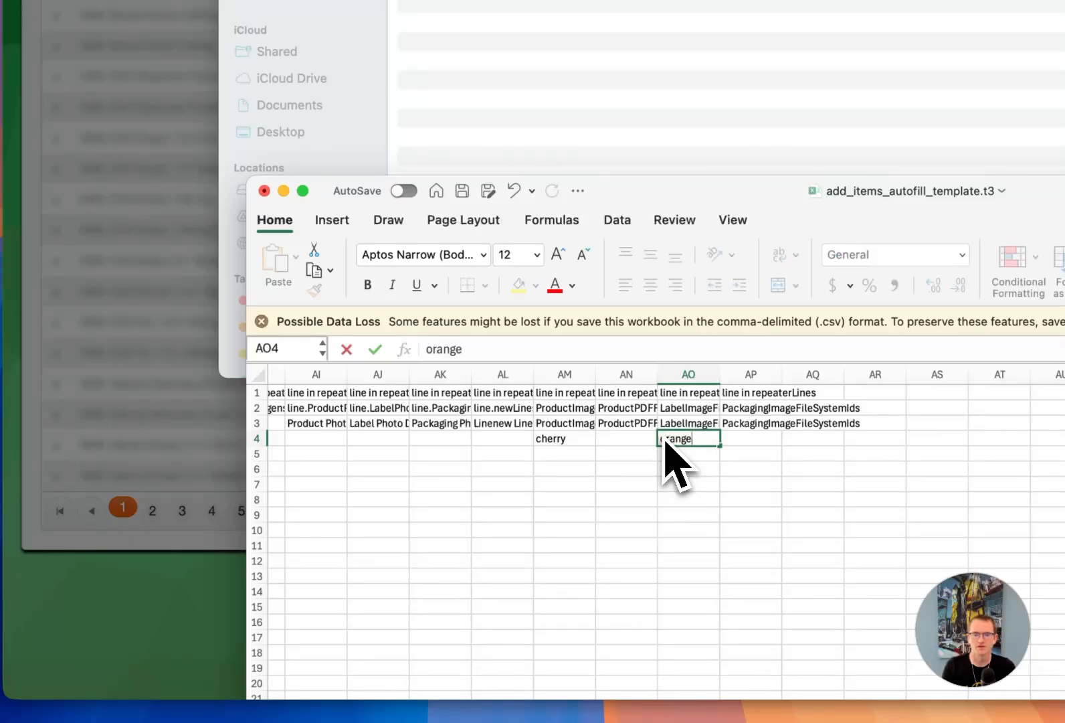
{"action": "key", "text": "Tab"}
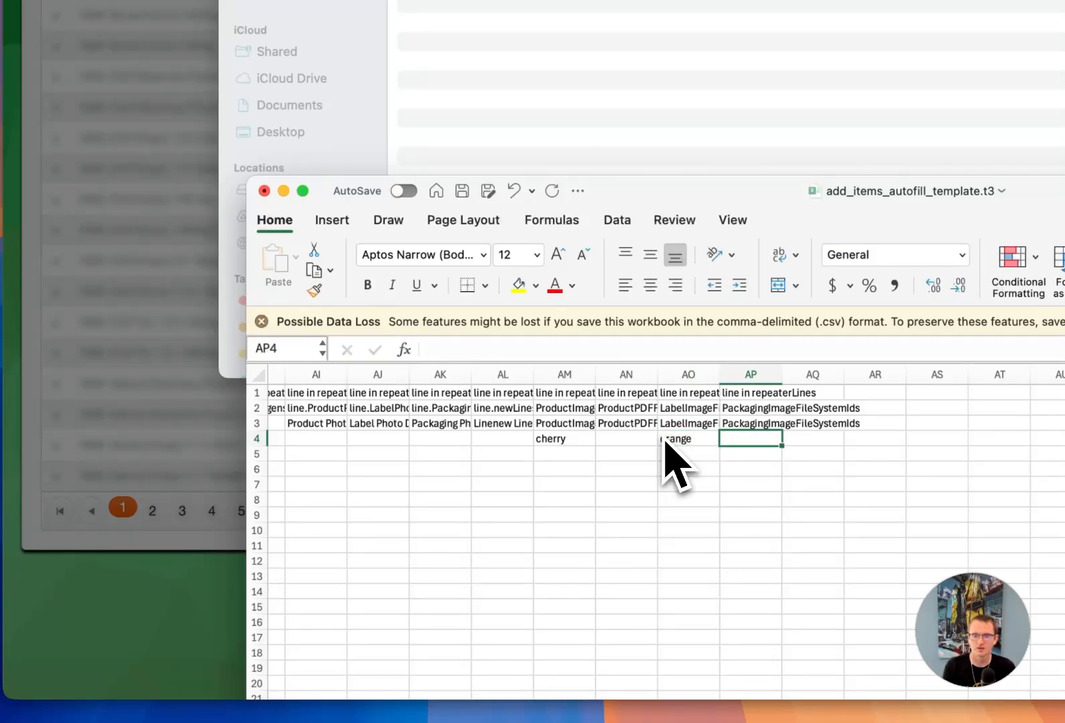
{"action": "type", "text": "kiwi"}
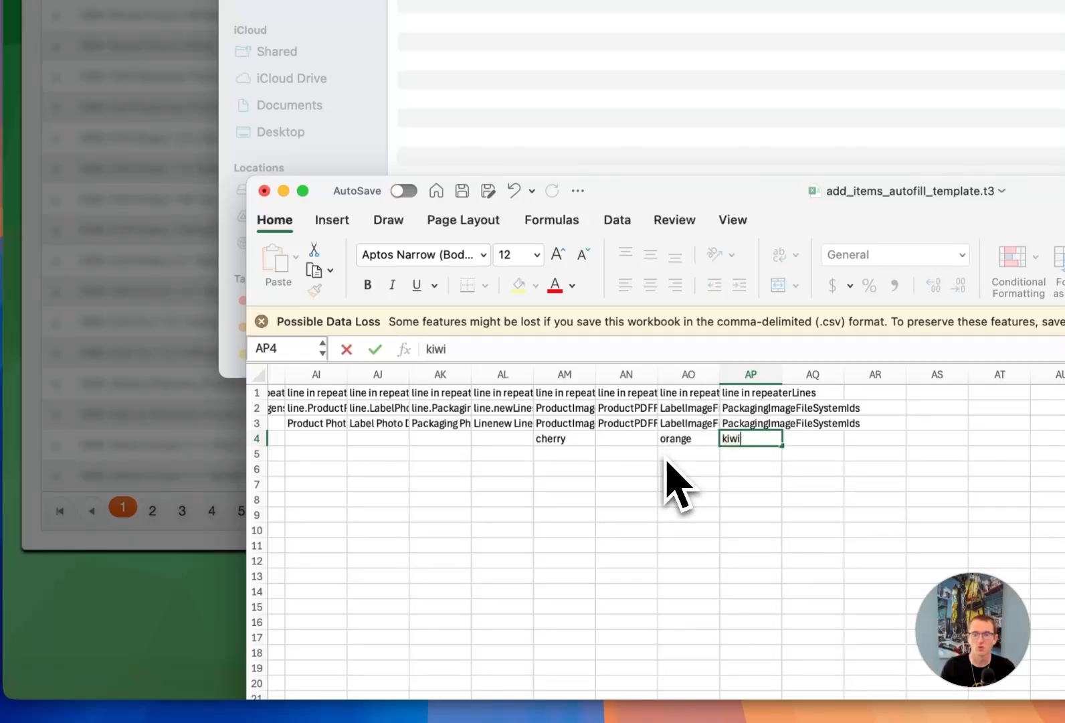
{"action": "key", "text": "super+s"}
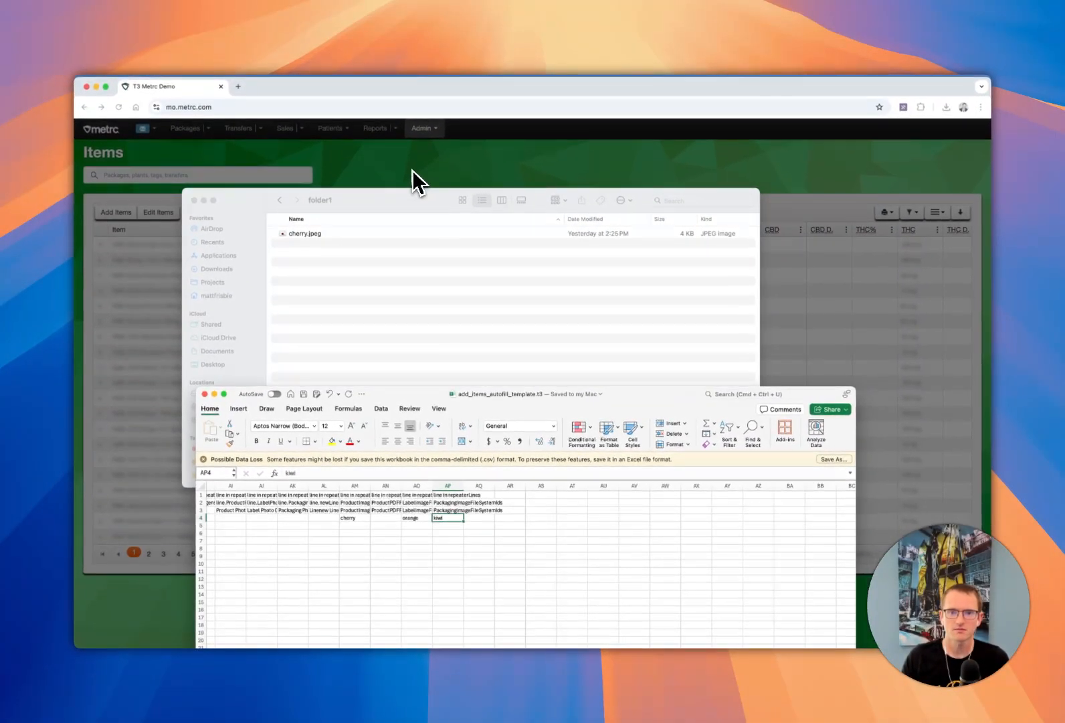
- Switch to the browser and autofill the Add Items form from add_items_autofill_template.t3.csv
{"action": "left_click", "coordinate": [413, 170]}
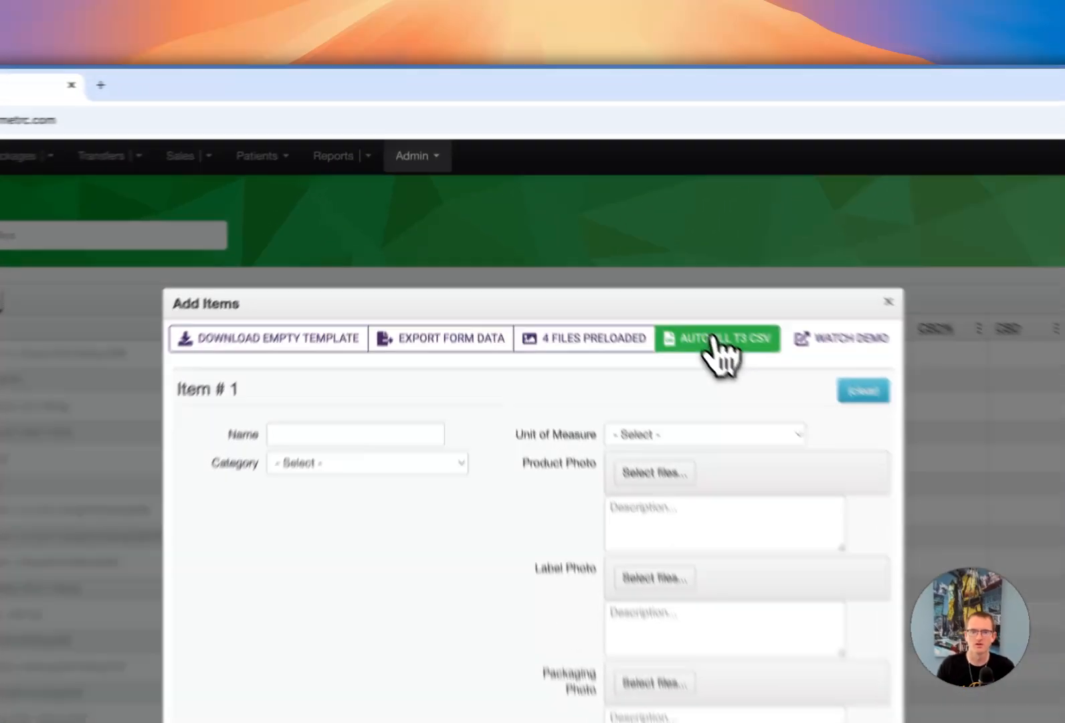
{"action": "left_click", "coordinate": [602, 236]}
{"action": "left_click", "coordinate": [12, 313]}
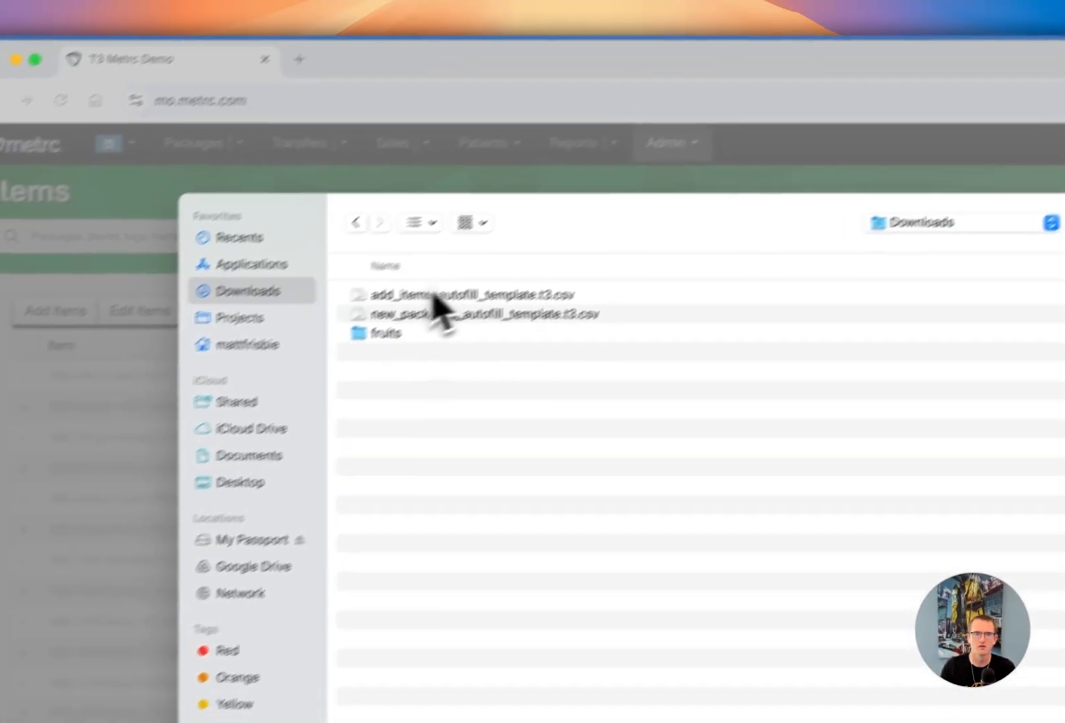
{"action": "double_click", "coordinate": [181, 316]}
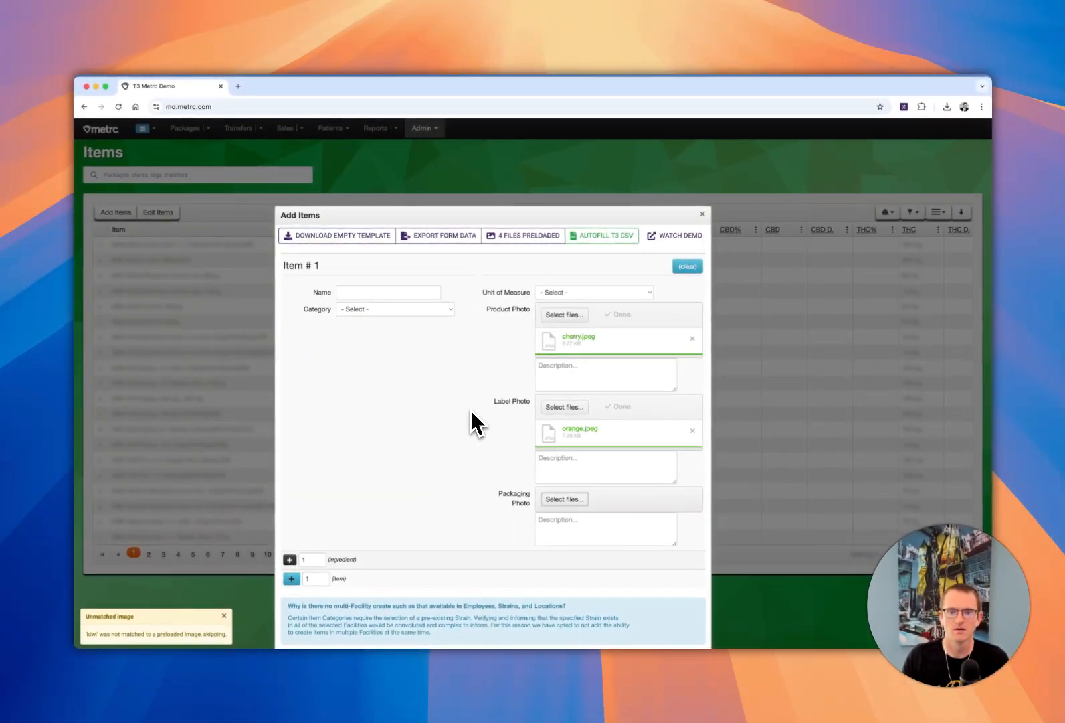